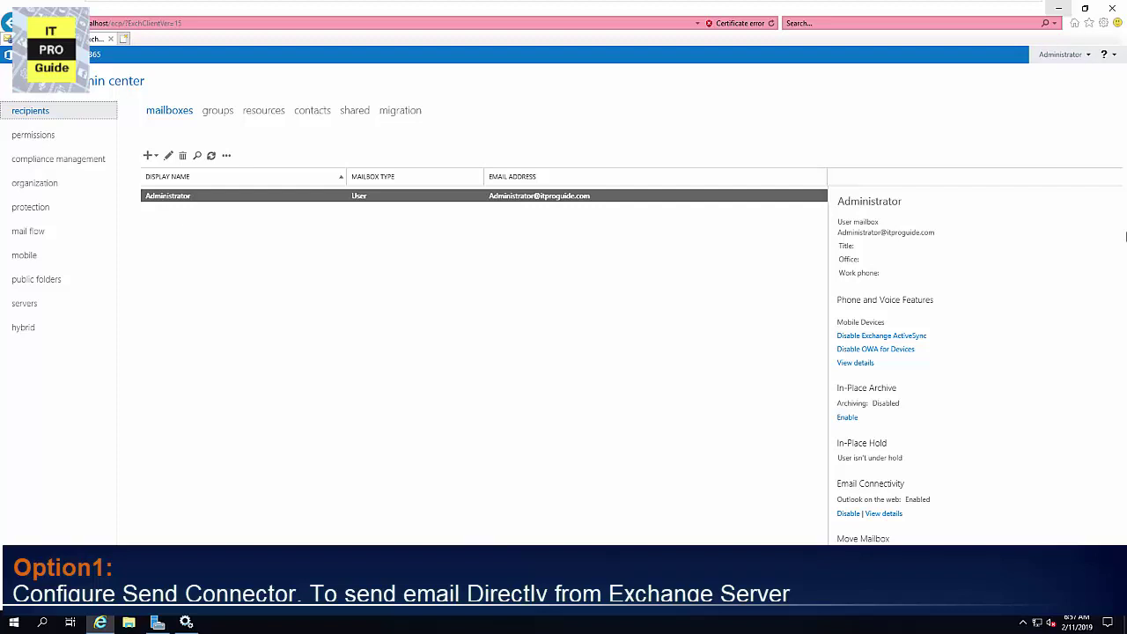
- Create a new Internet-type send connector named 'Internet' and continue to its MX-record network settings
left_click(221, 254)
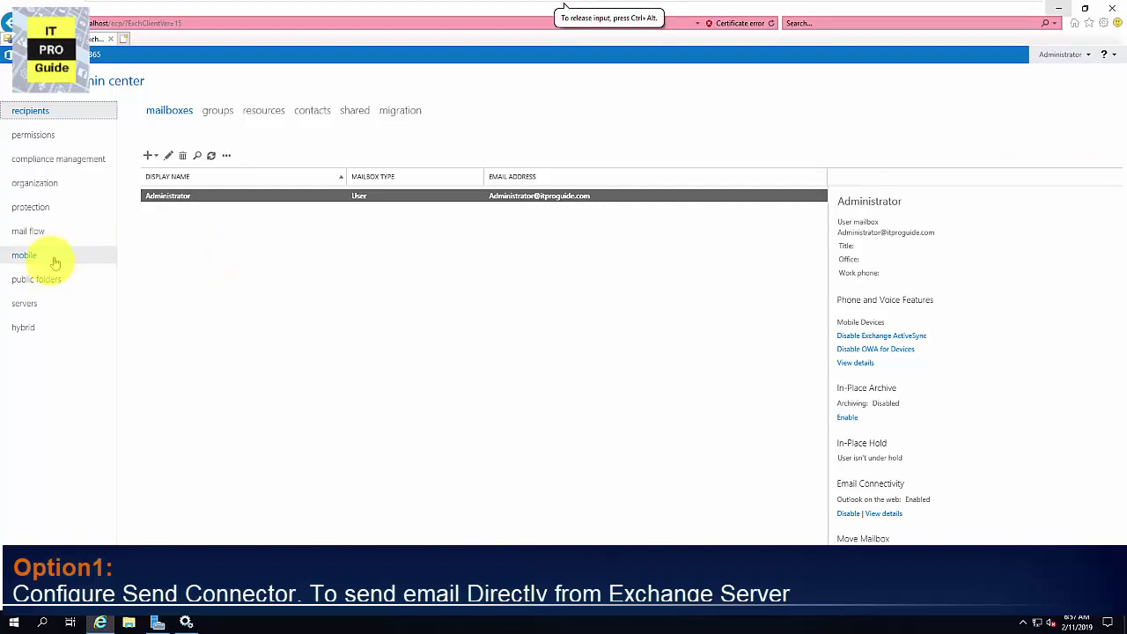
left_click(37, 231)
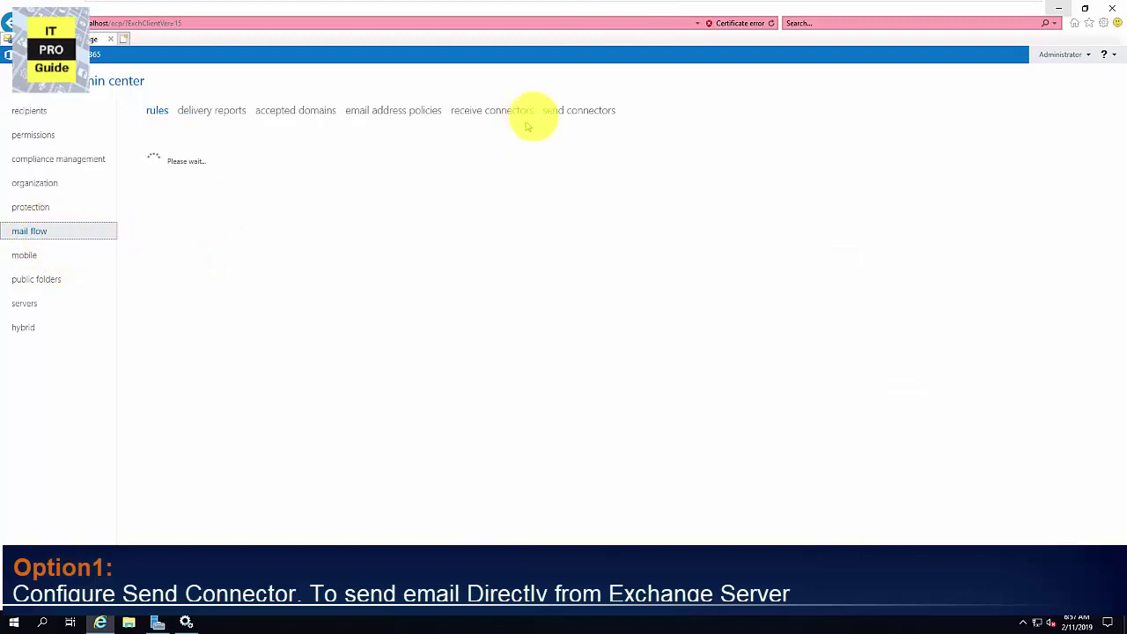
left_click(578, 115)
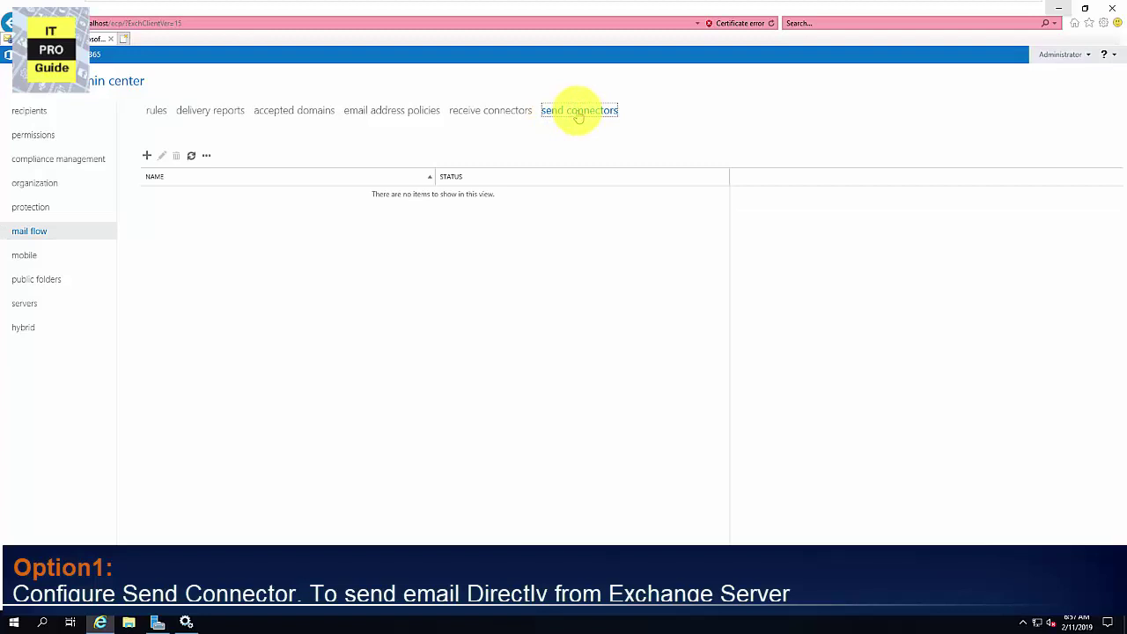
left_click(147, 156)
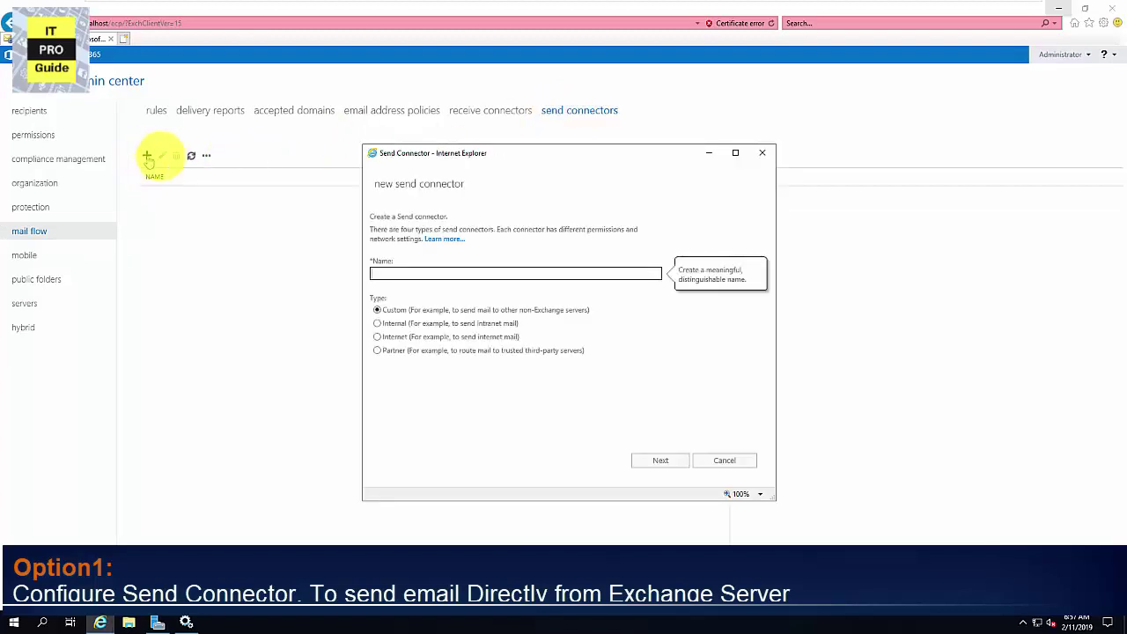
left_click(388, 337)
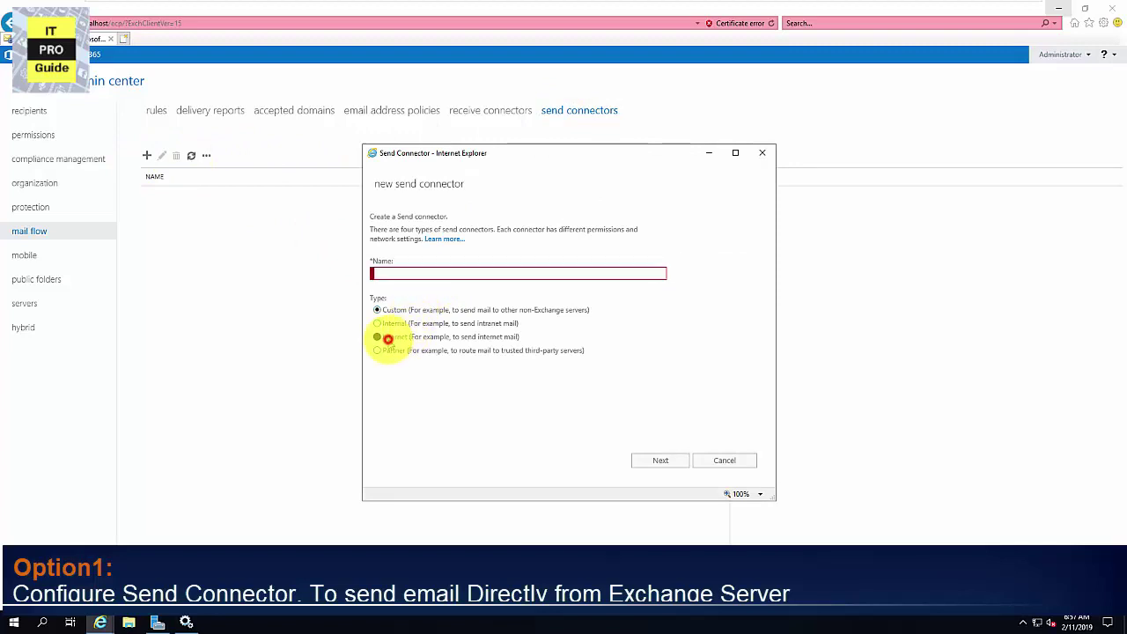
left_click(455, 276)
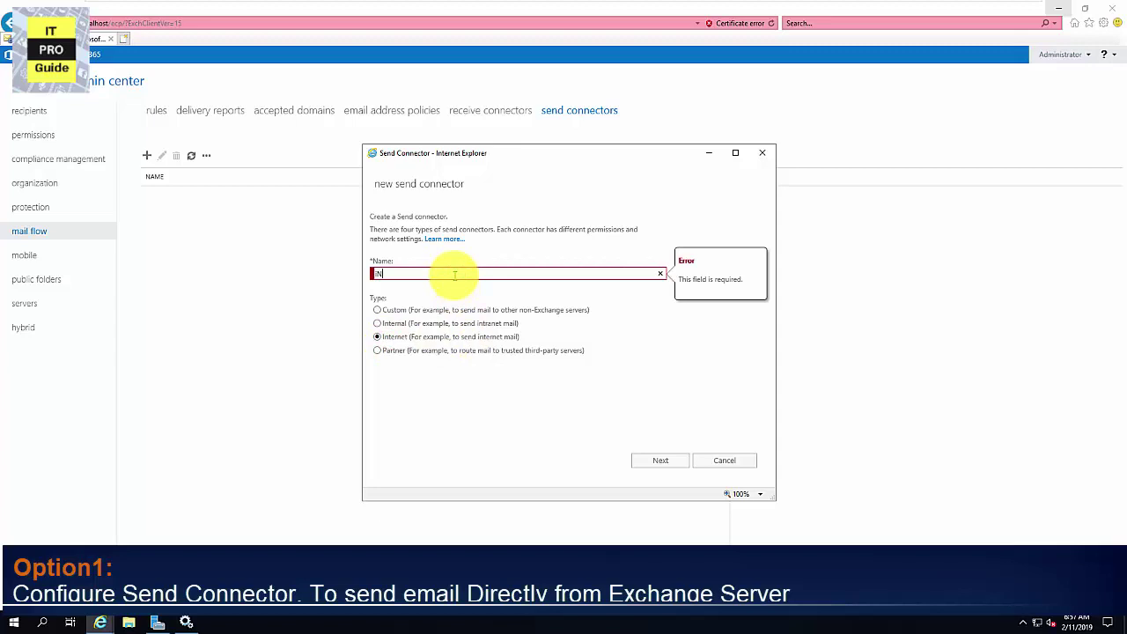
type("I")
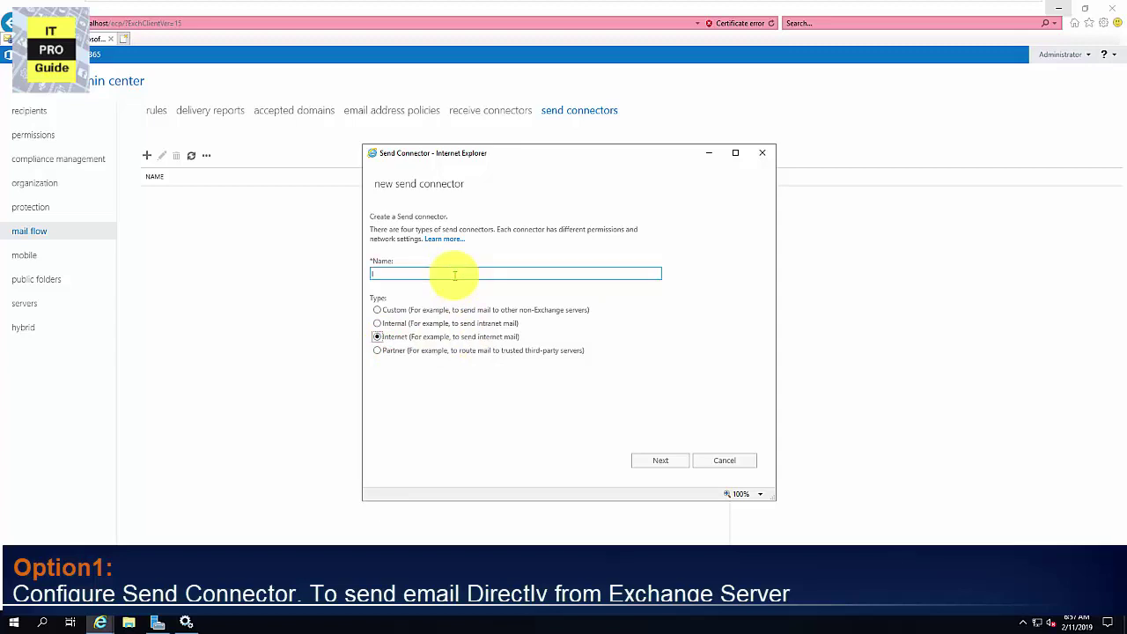
type("nternet")
left_click(648, 461)
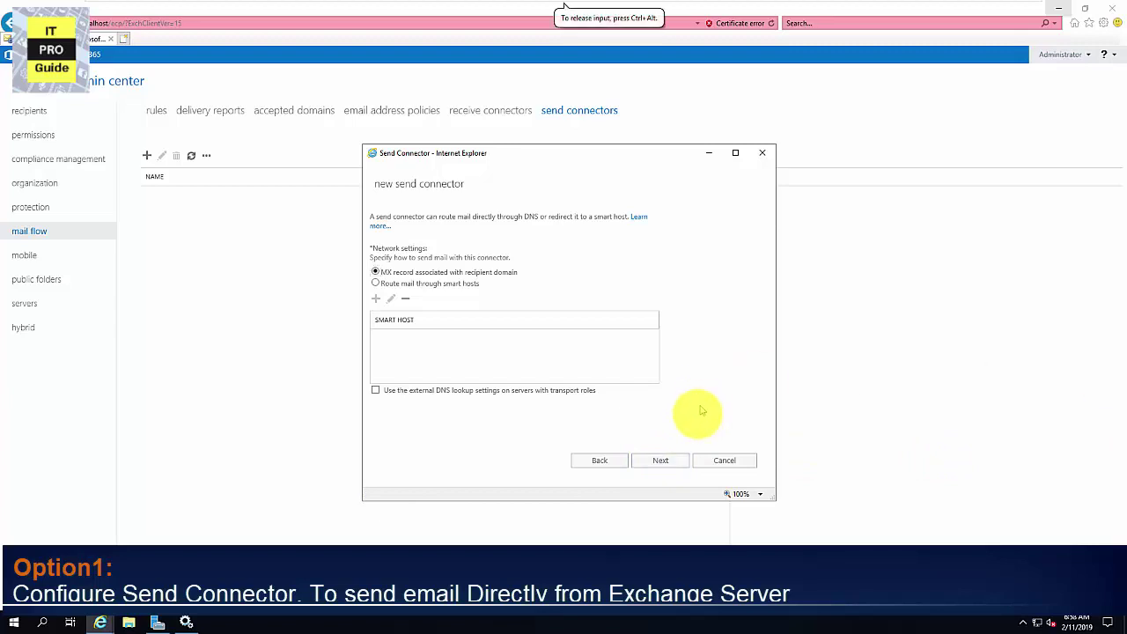
- Add the all-domains address space '*' with cost 1 to the Internet connector
left_click(680, 462)
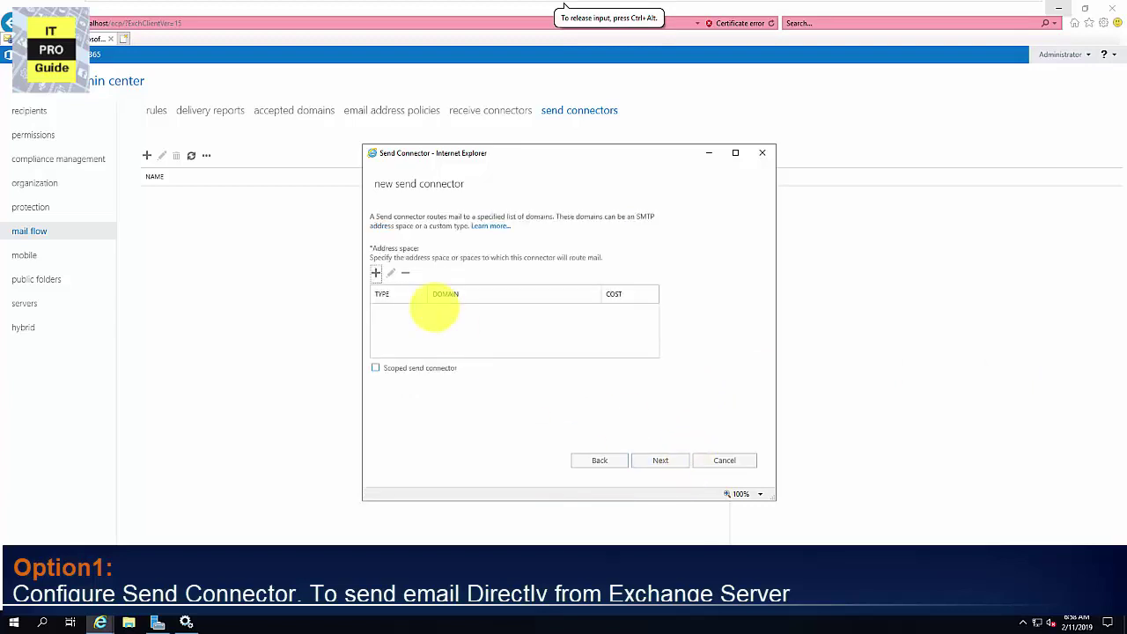
left_click(375, 273)
type("*")
left_click(651, 417)
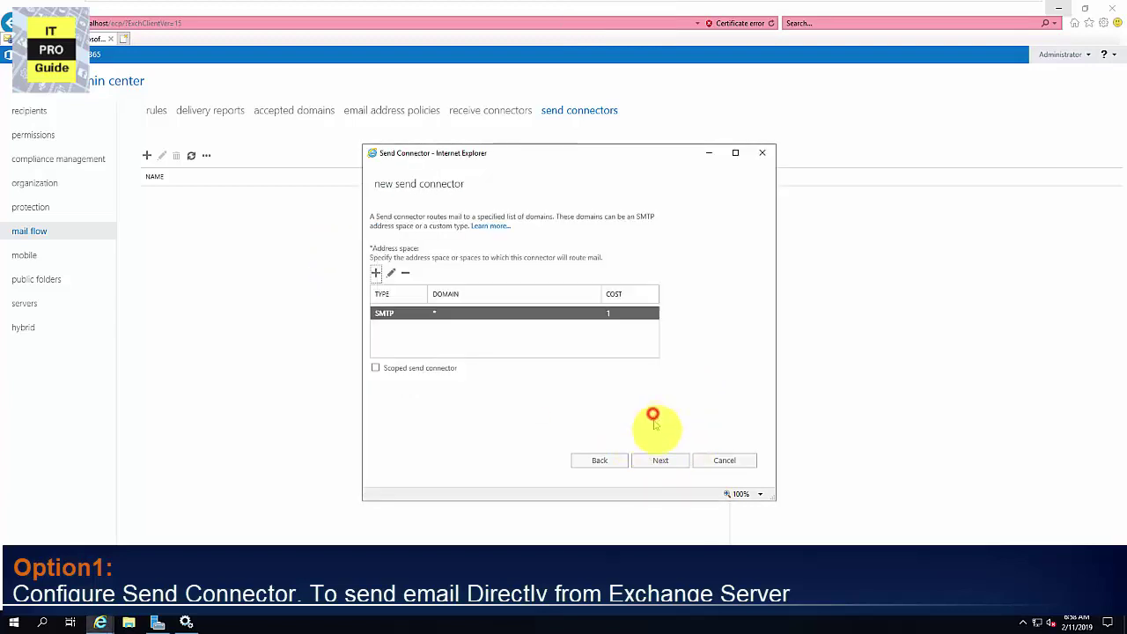
- Set EXC2019 as the source server and finish the Internet connector
left_click(669, 462)
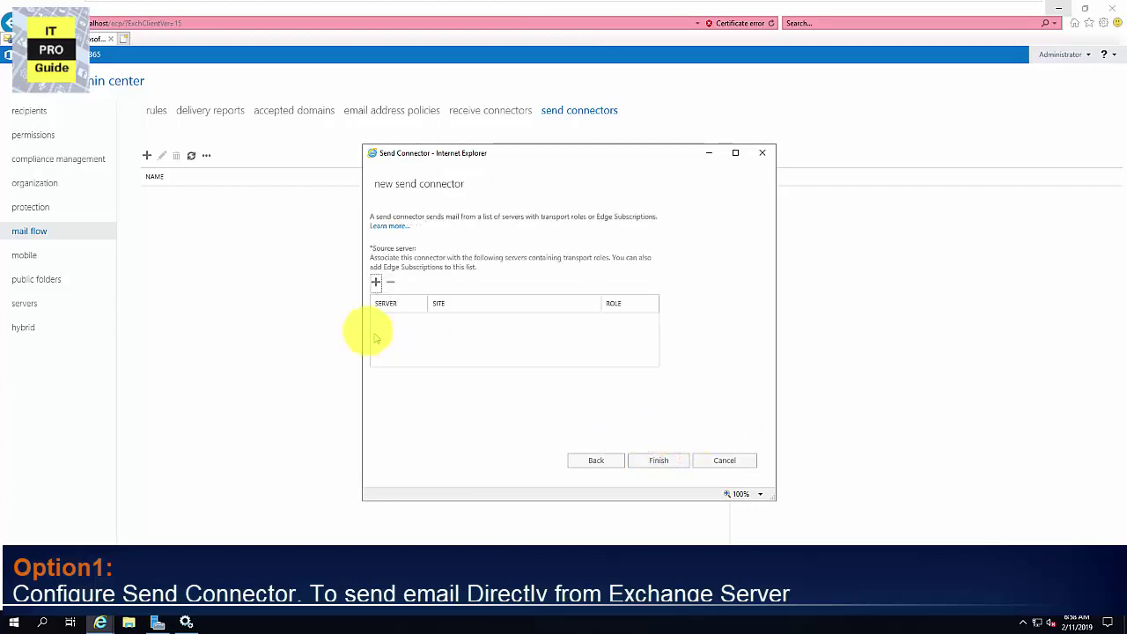
left_click(375, 283)
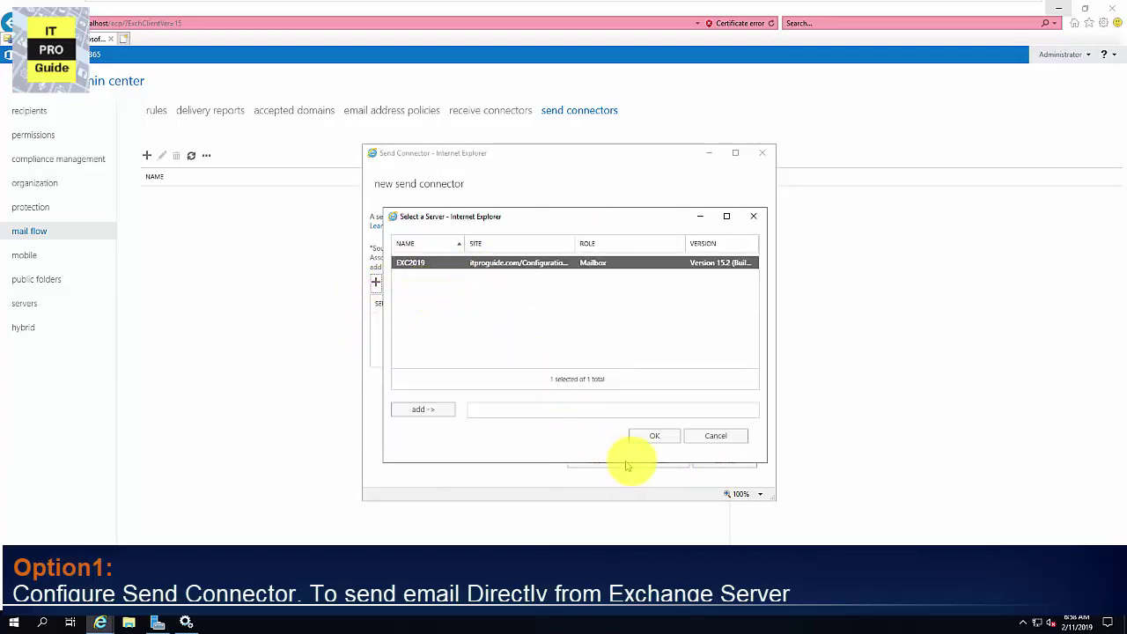
left_click(443, 411)
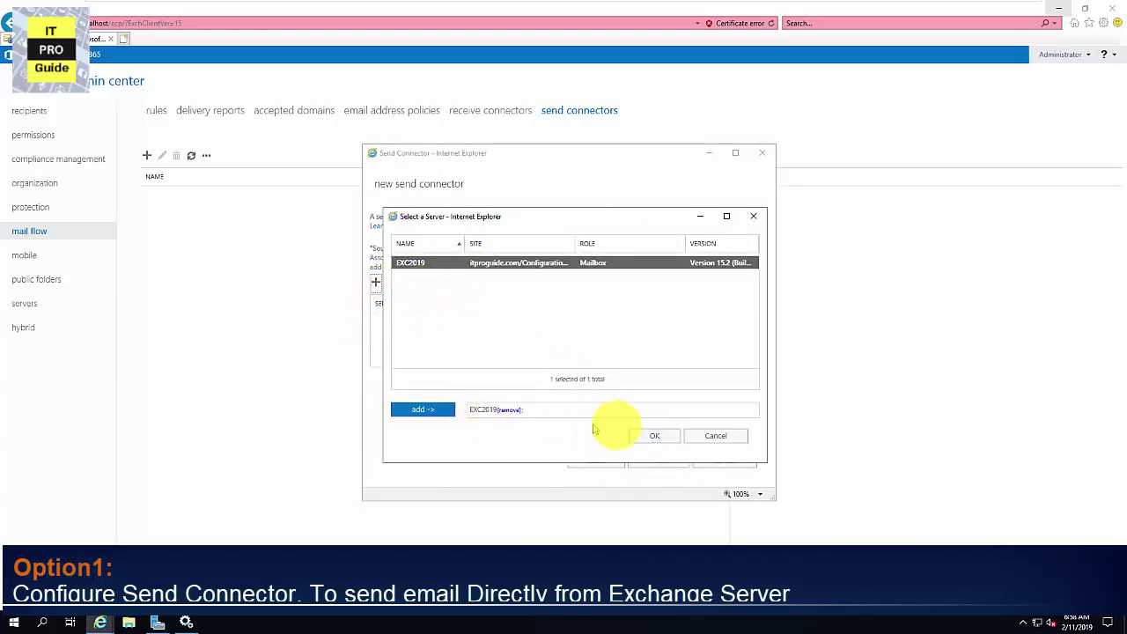
left_click(667, 437)
left_click(656, 460)
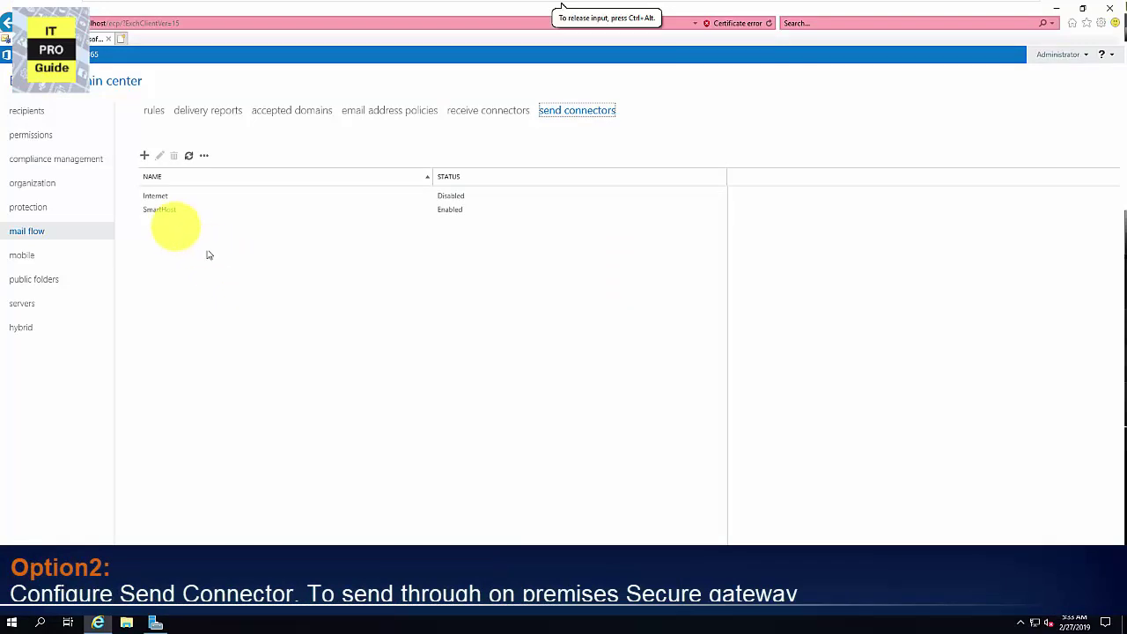
- Start a Custom send connector named 'Onprem-SecureGateway' and advance to its network settings
left_click(22, 108)
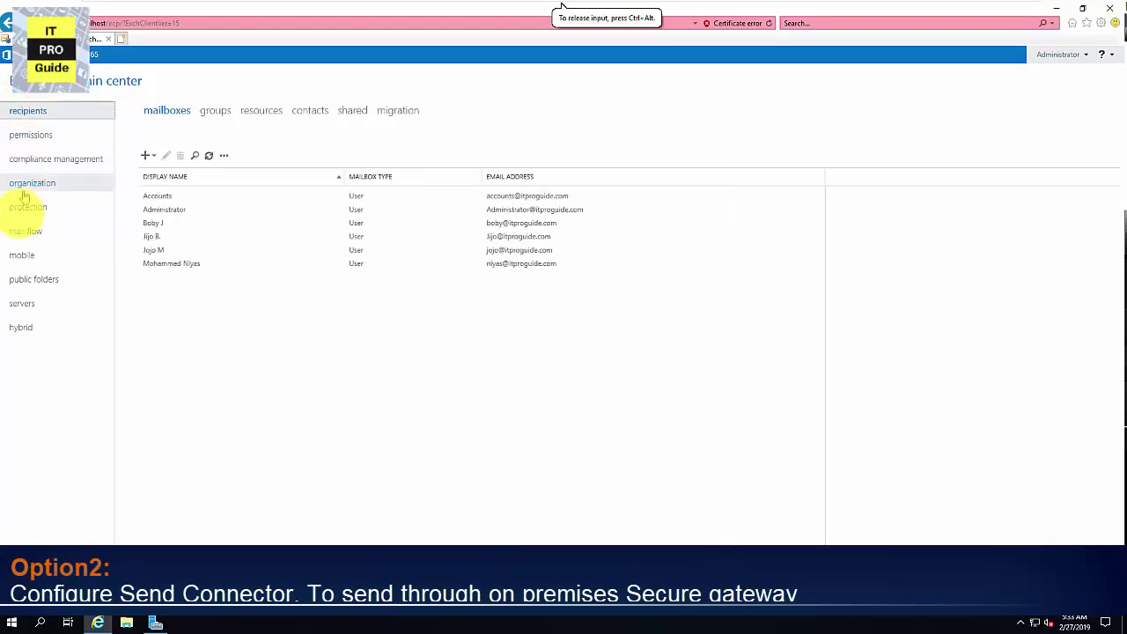
left_click(21, 233)
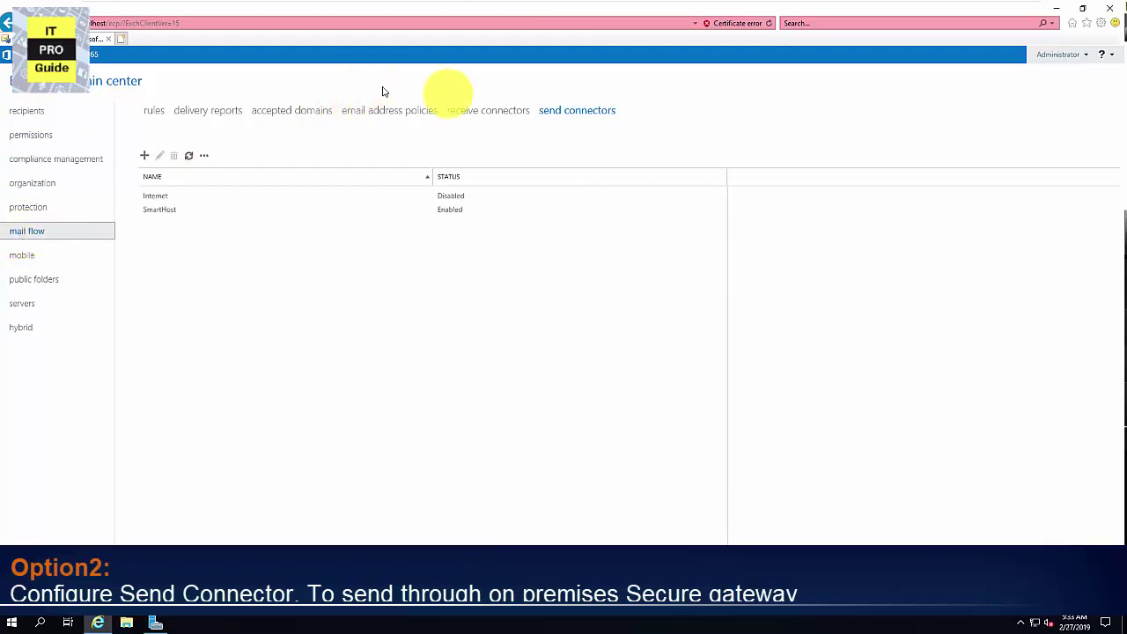
left_click(143, 156)
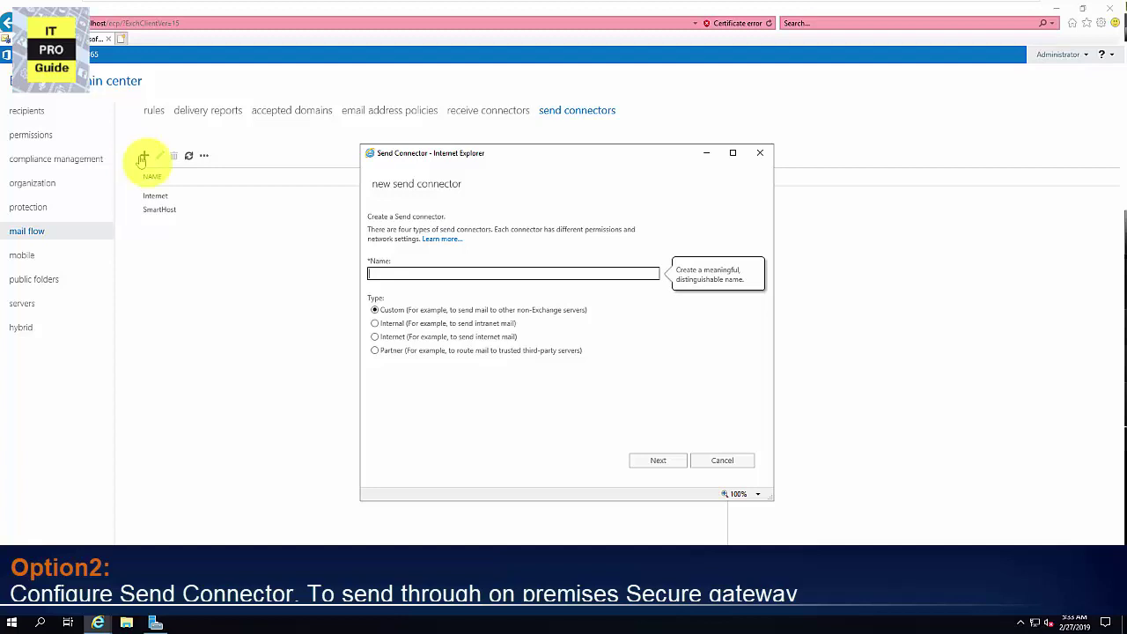
left_click(393, 271)
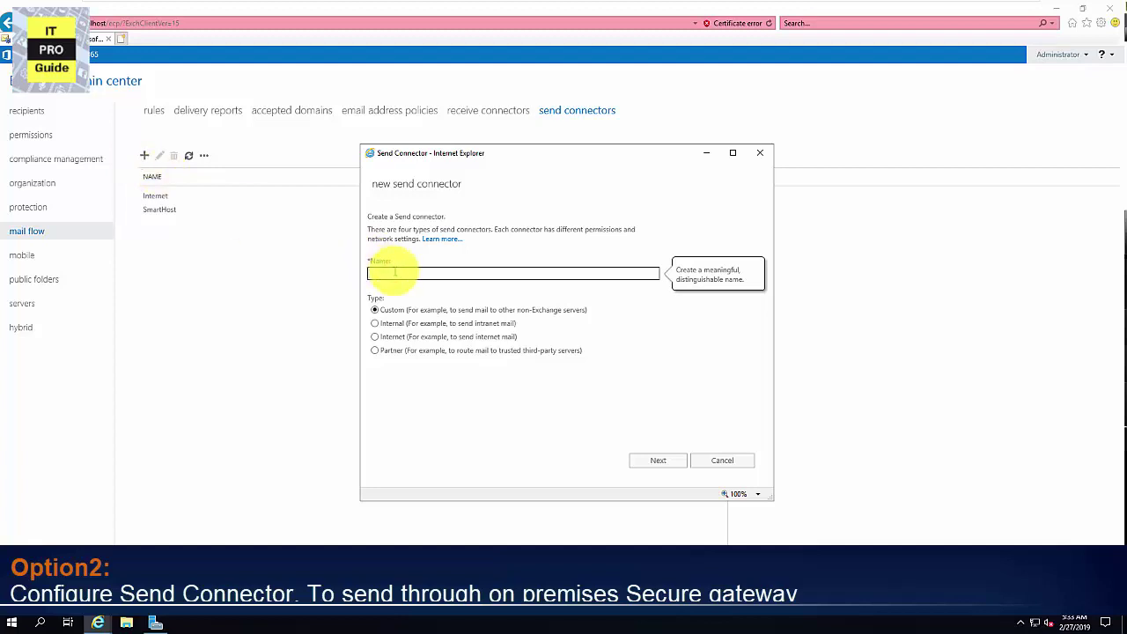
key("BackSpace")
key("BackSpace")
type("Onprem-SecureGateway")
left_click(458, 310)
left_click(641, 463)
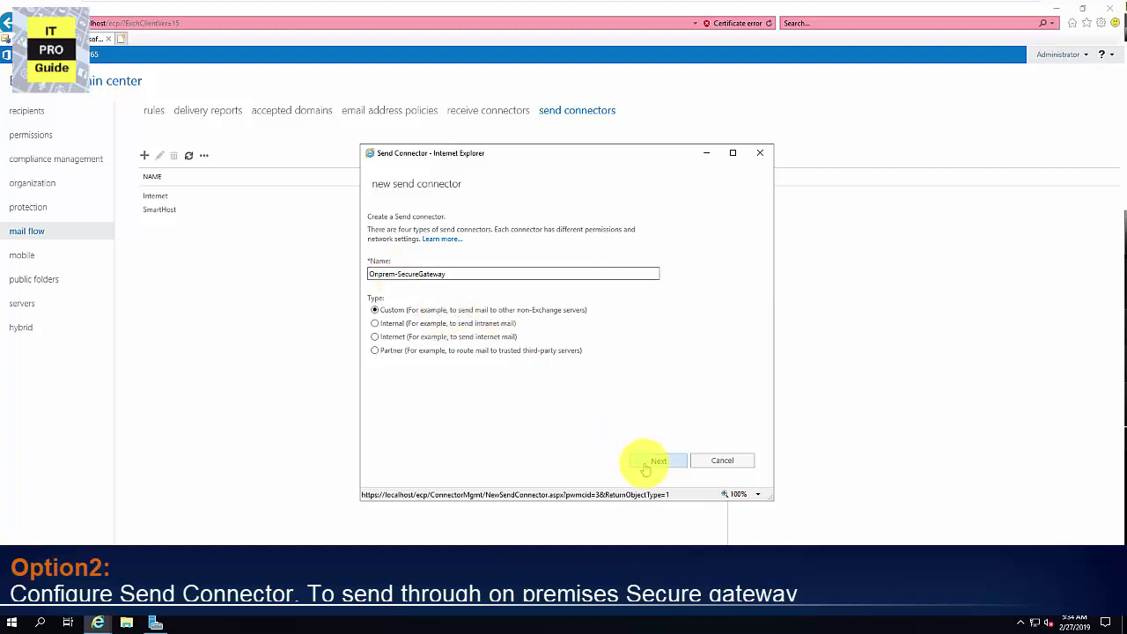
- Route the connector through smart host 192.168.1.21 and move on to authentication, keeping None
left_click(414, 285)
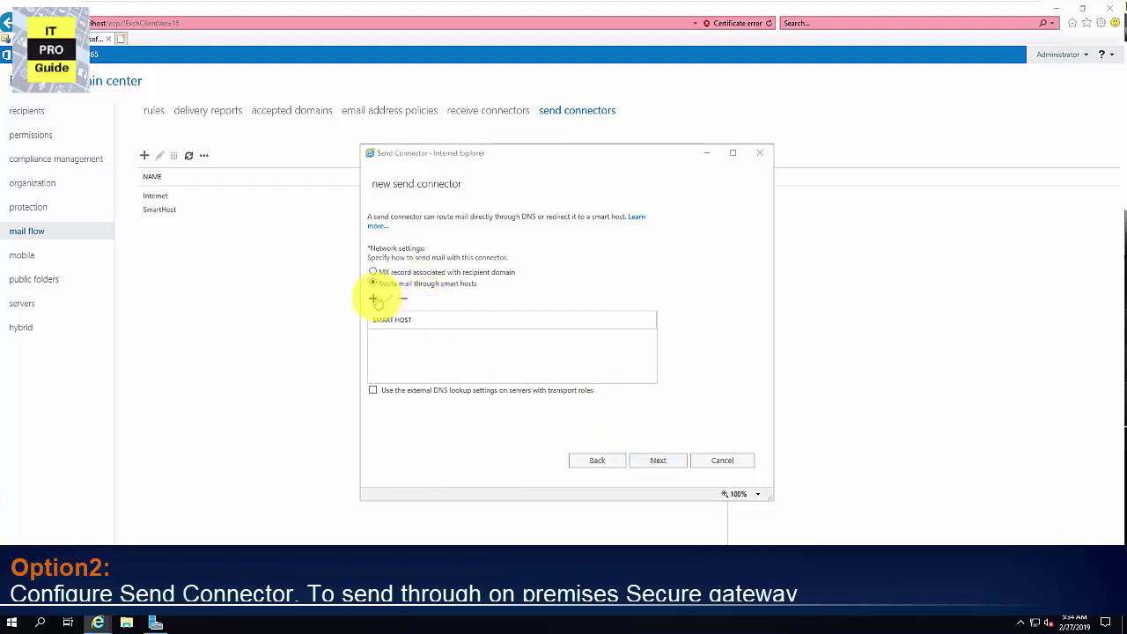
left_click(375, 300)
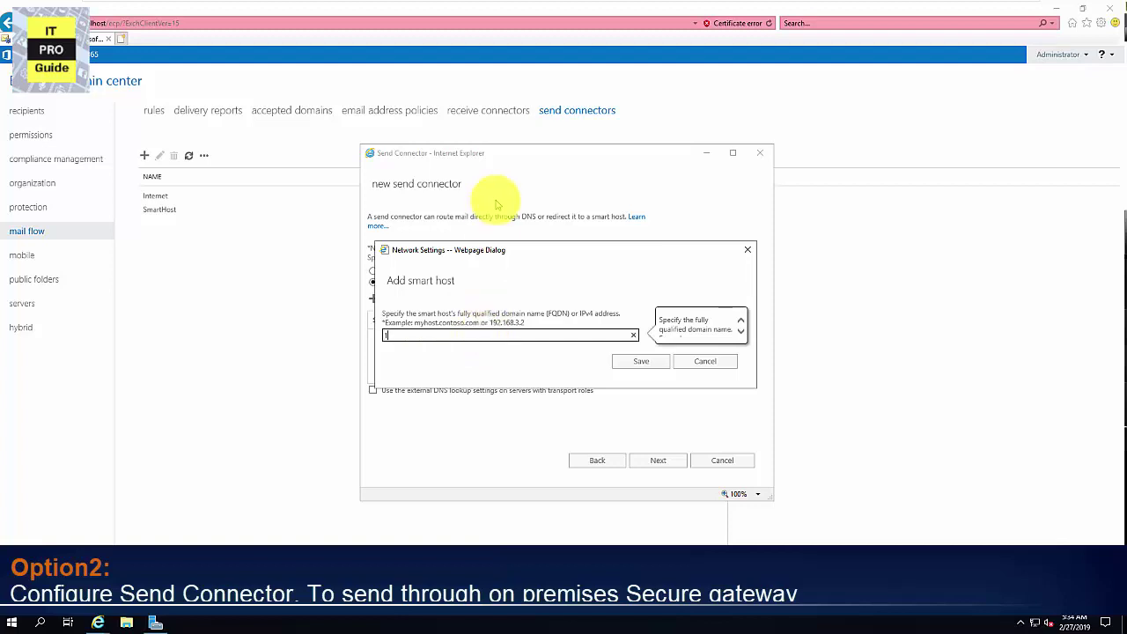
type("192.168.1.21")
key("Return")
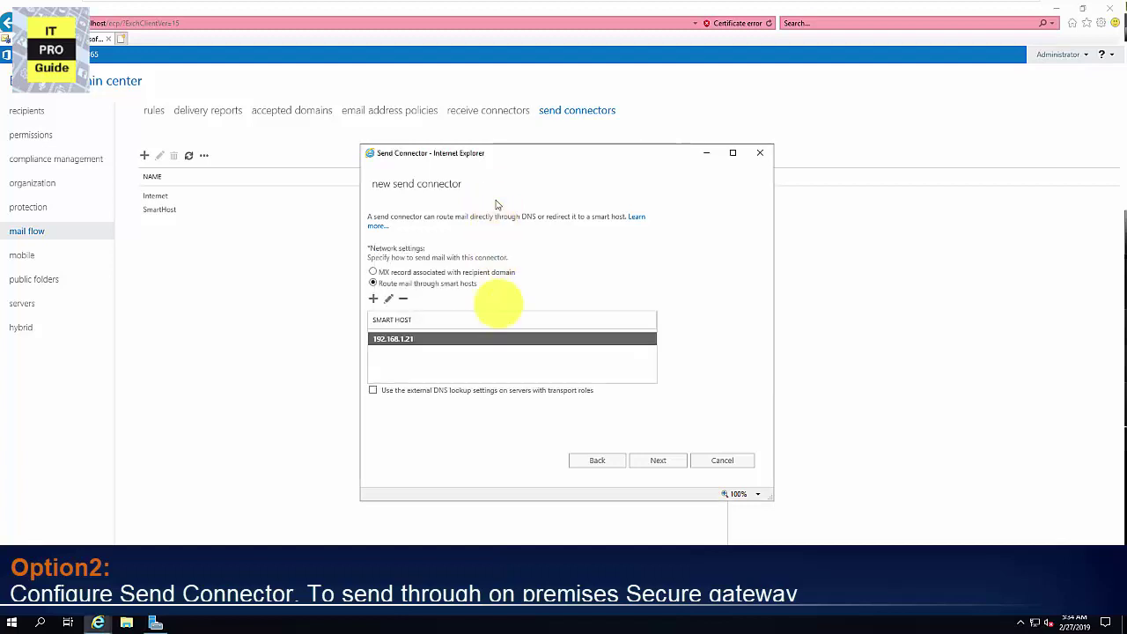
left_click(650, 461)
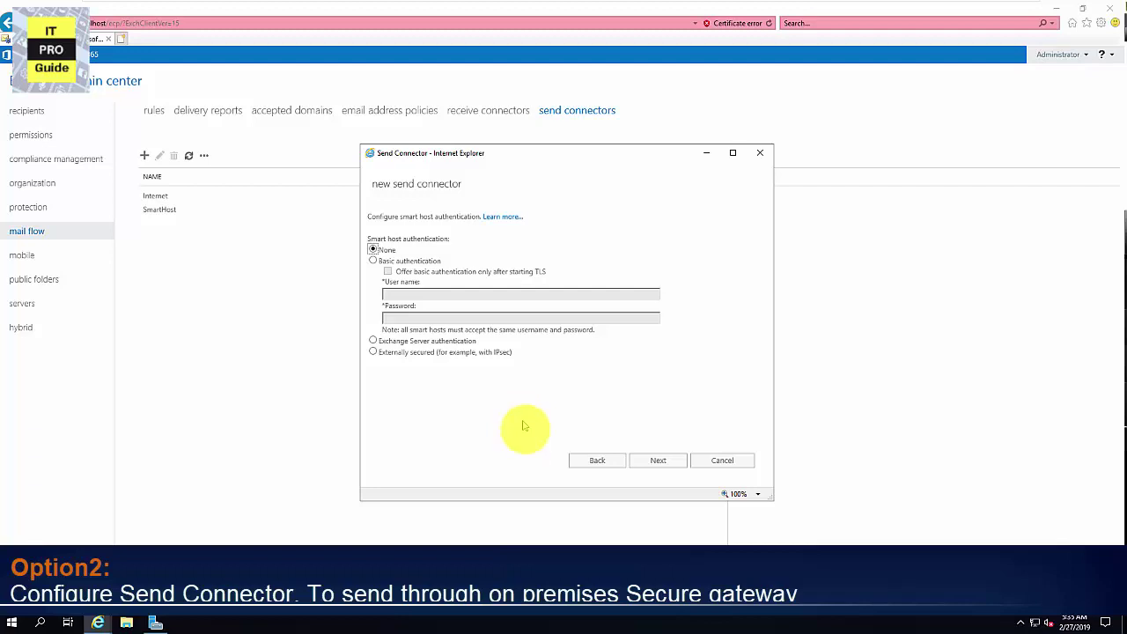
- Add the all-domains address space '*' to the Onprem-SecureGateway connector
left_click(653, 464)
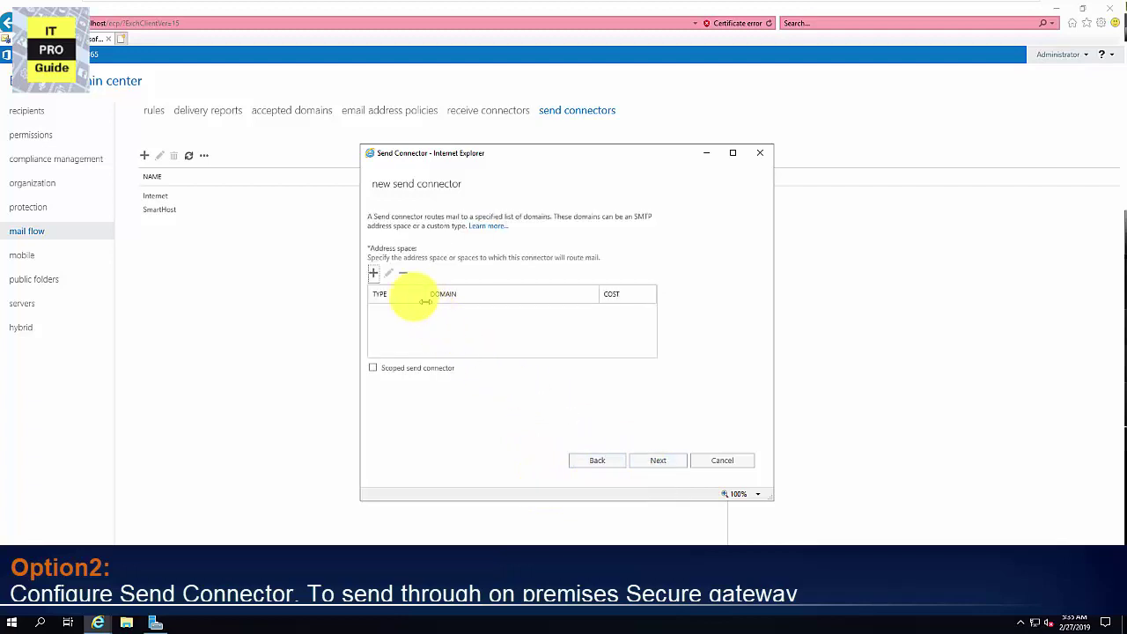
left_click(374, 274)
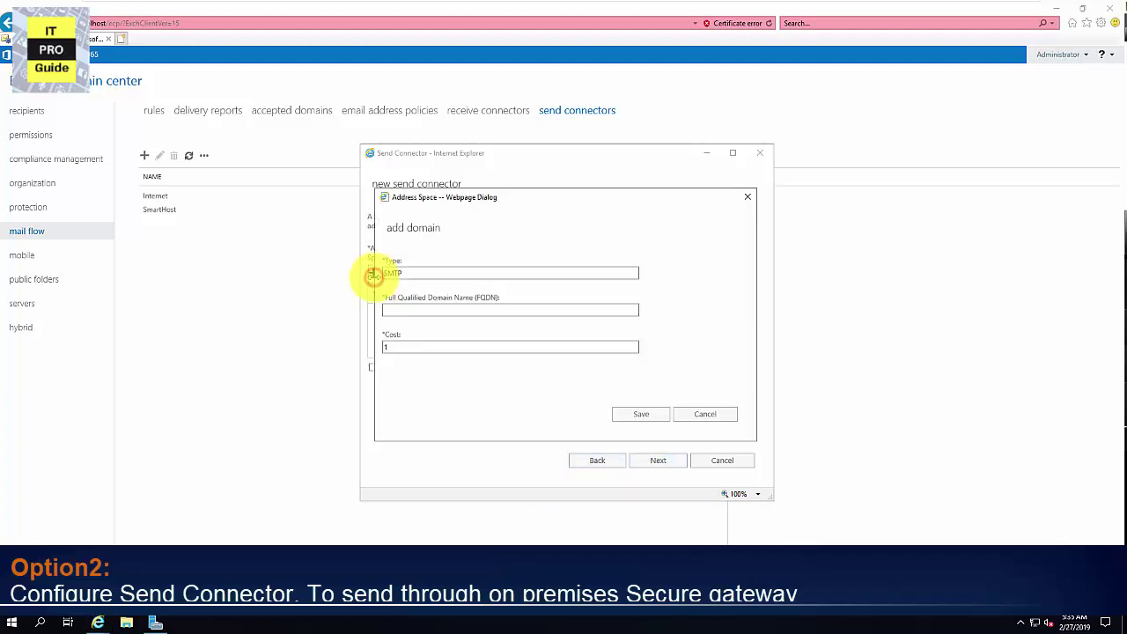
left_click(424, 311)
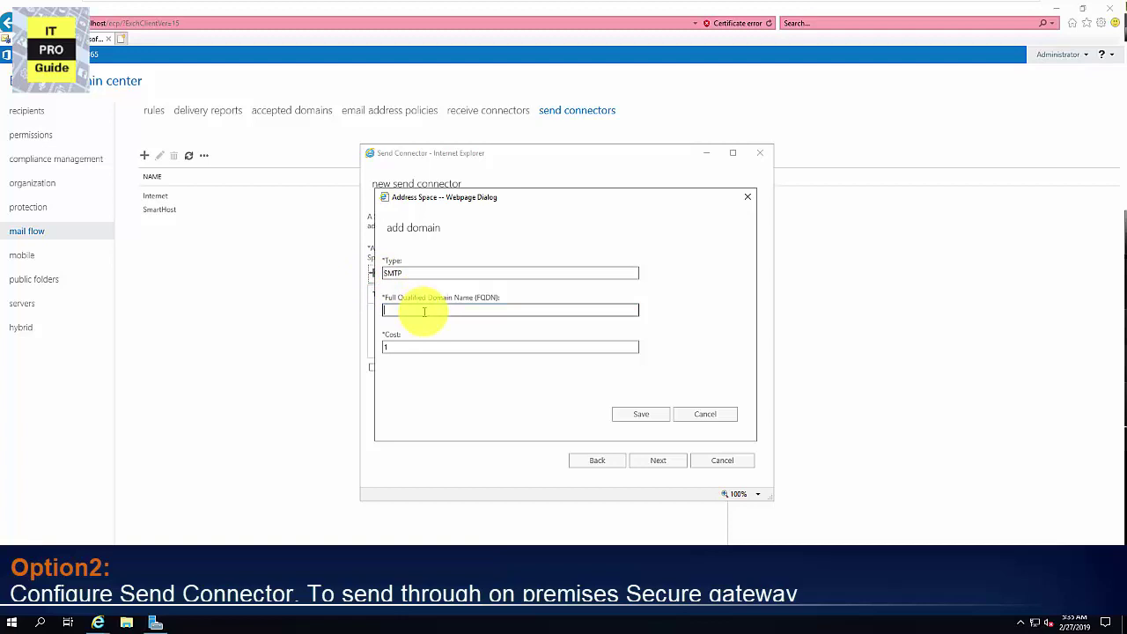
type("*")
left_click(638, 414)
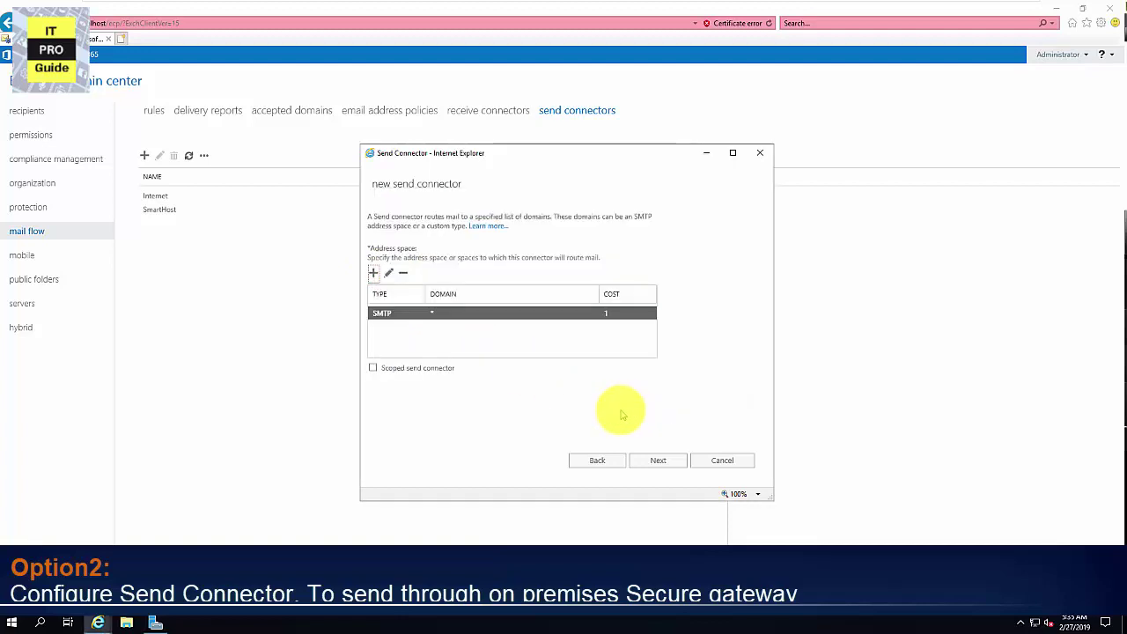
- Set EXC2019 as source server, finish the connector, and select Onprem-SecureGateway in the list
left_click(646, 460)
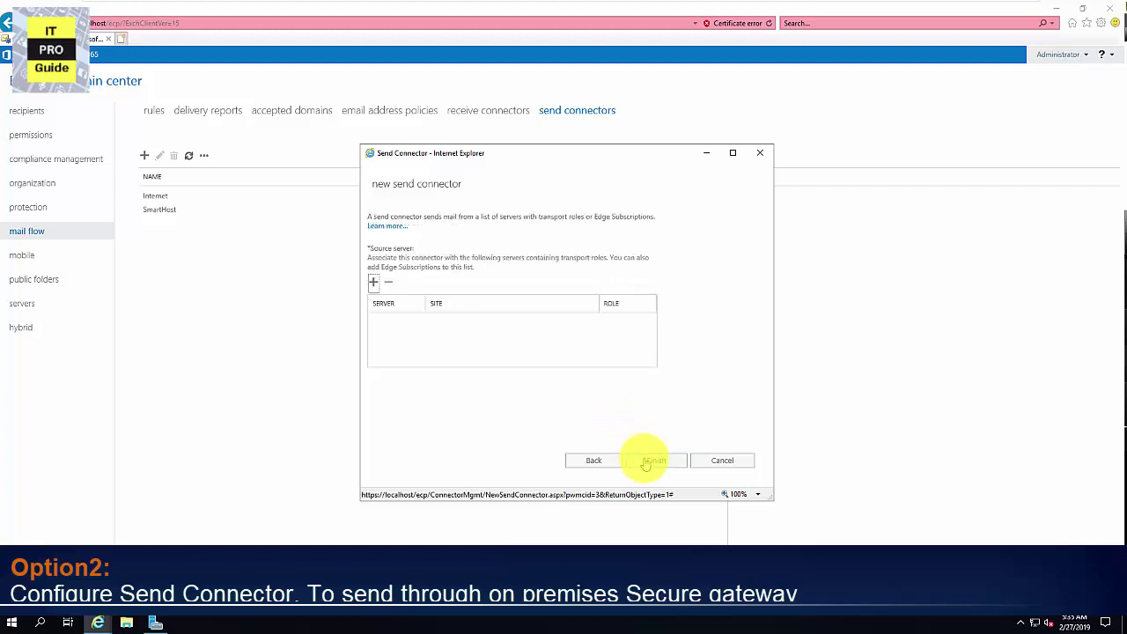
left_click(373, 282)
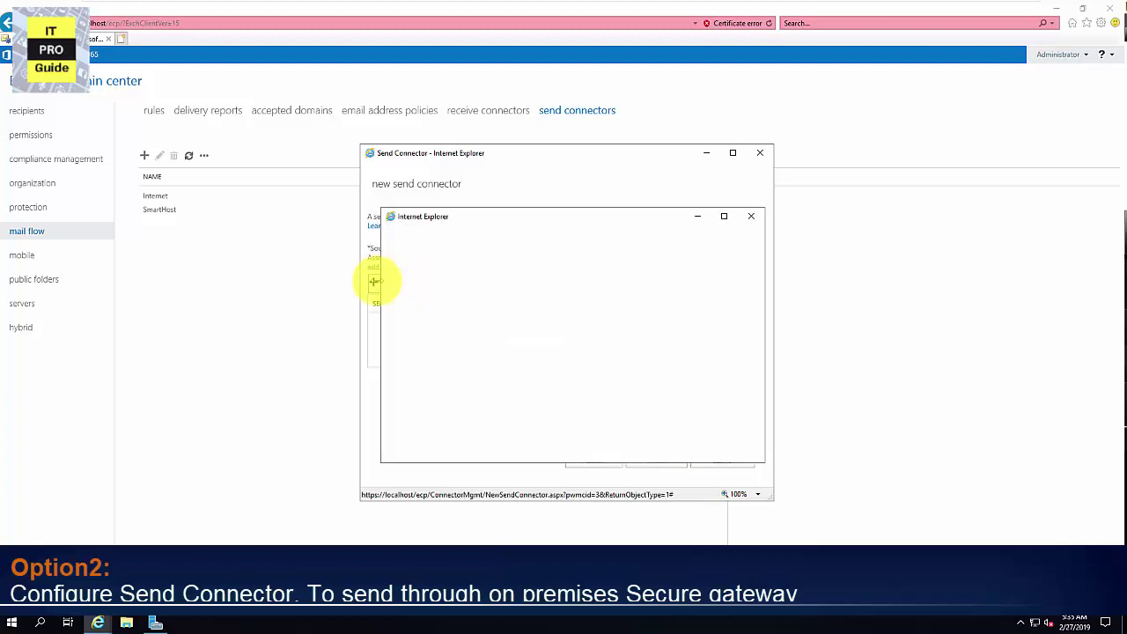
double_click(405, 262)
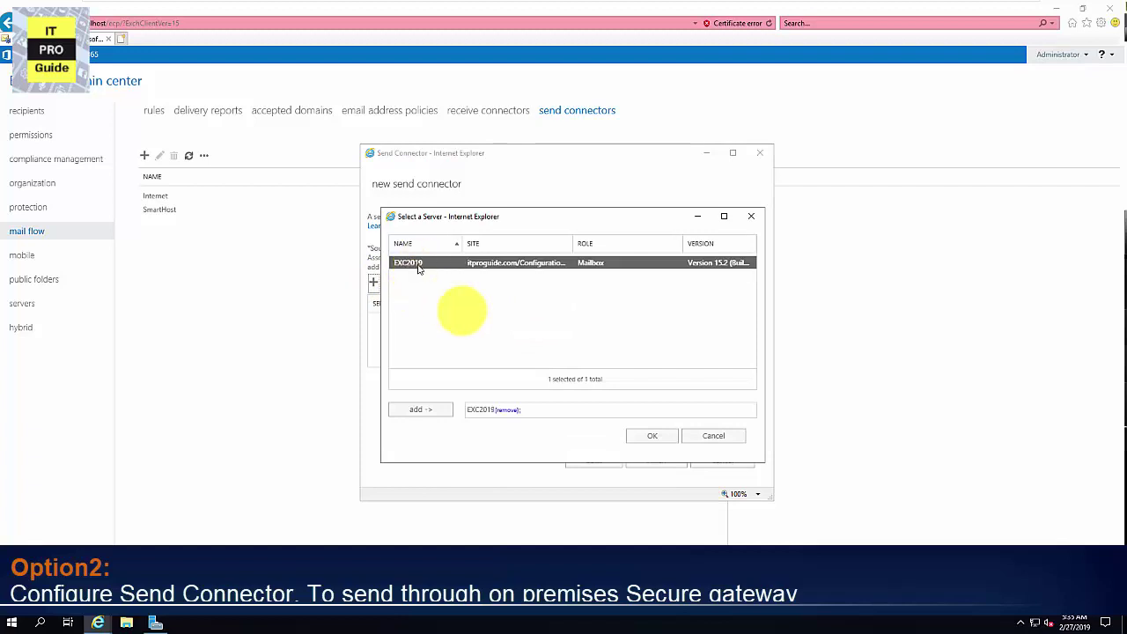
left_click(651, 438)
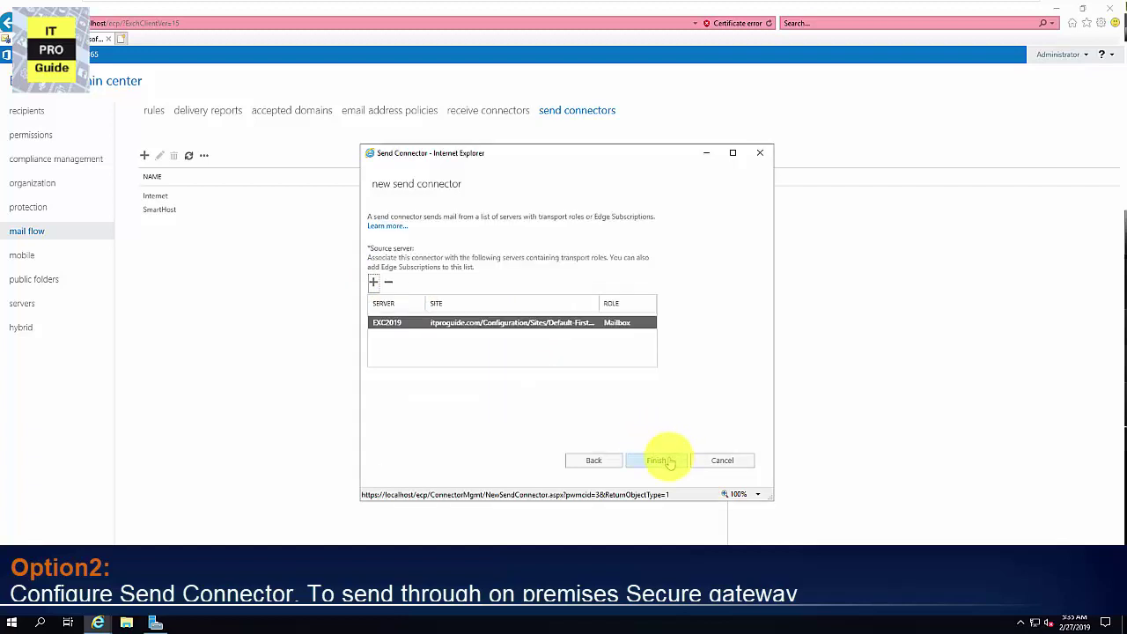
left_click(669, 460)
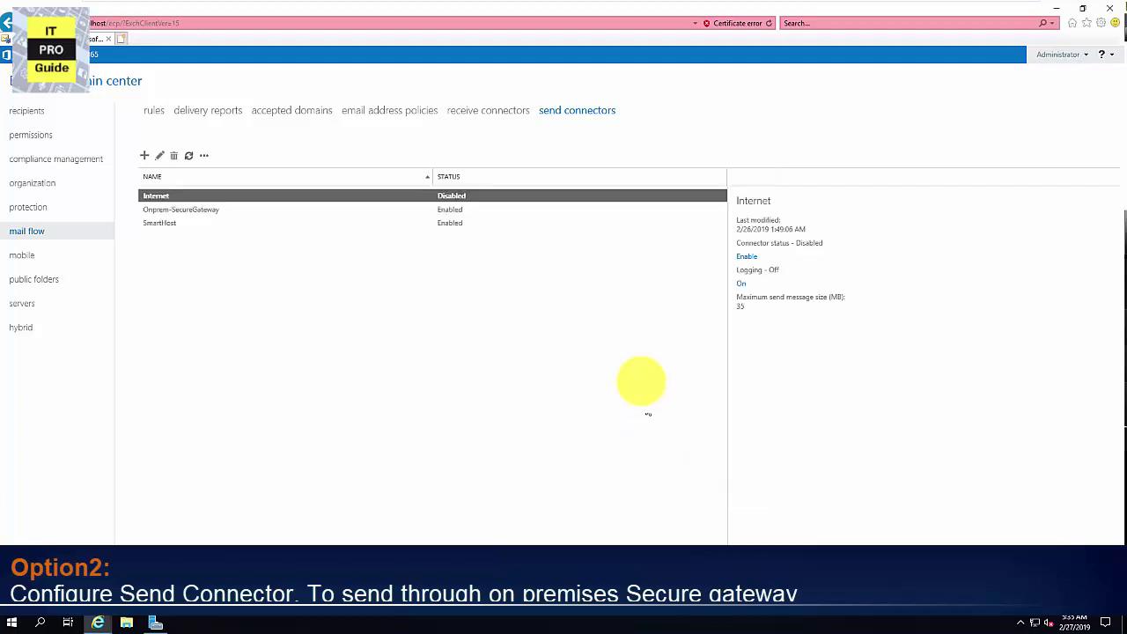
left_click(421, 212)
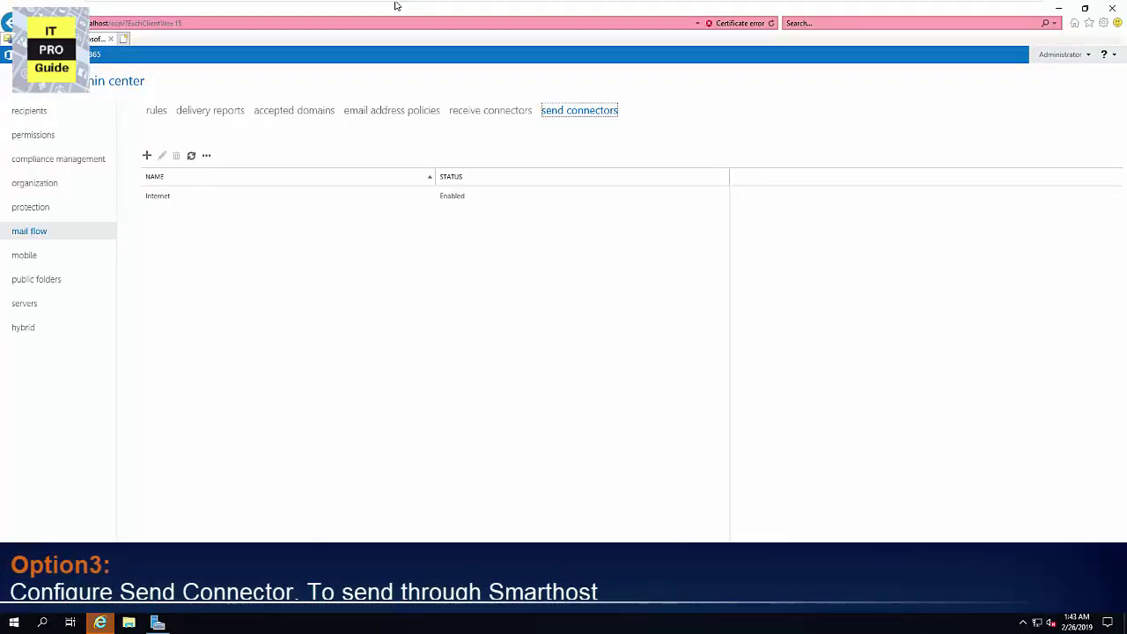
- Start a new Internet-type send connector named SmartHost and go to network settings
left_click(176, 234)
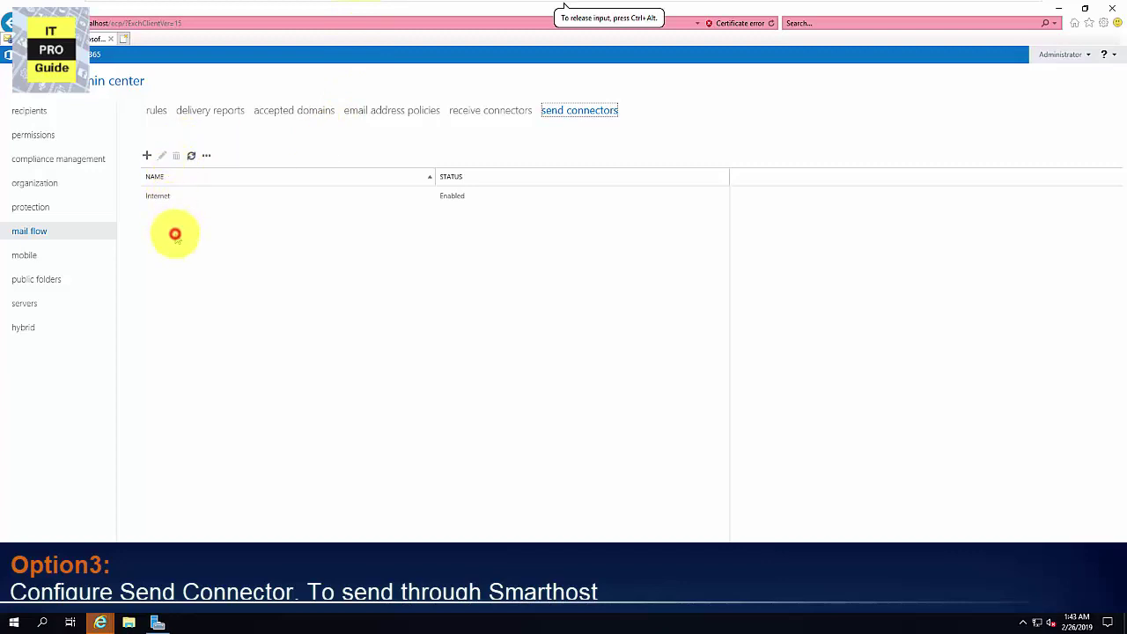
left_click(148, 160)
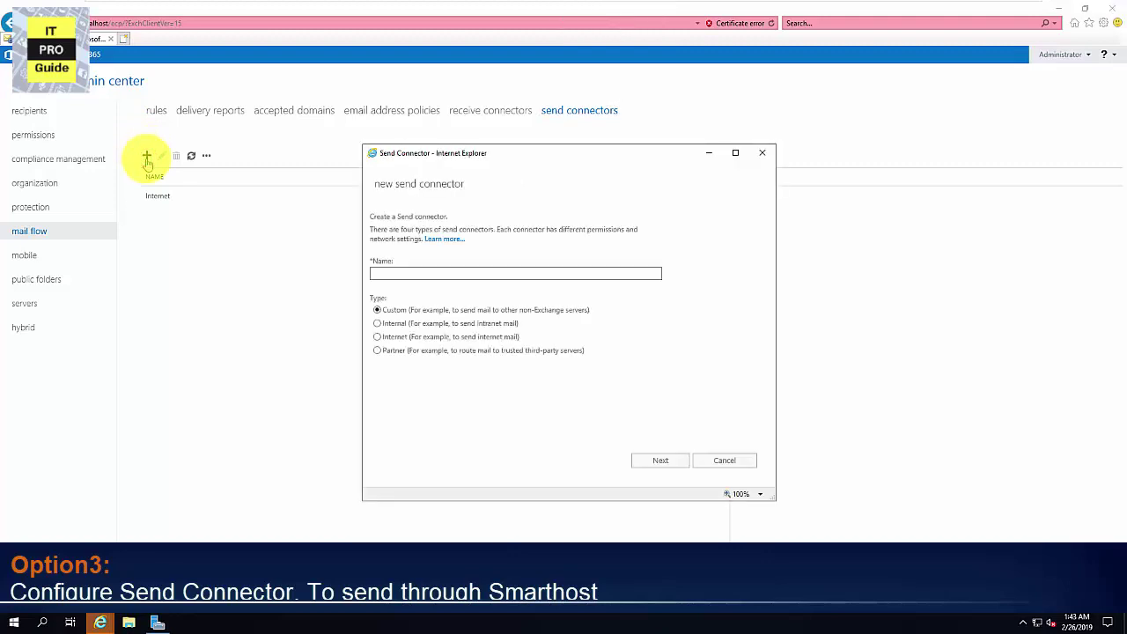
left_click(443, 337)
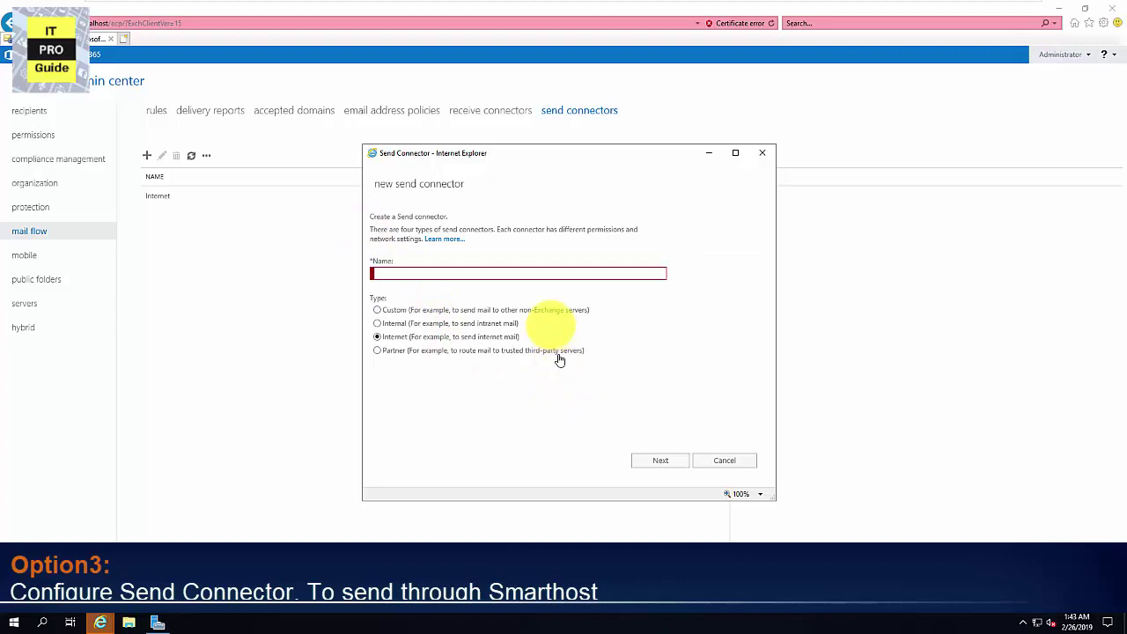
left_click(532, 275)
type("SmartHost")
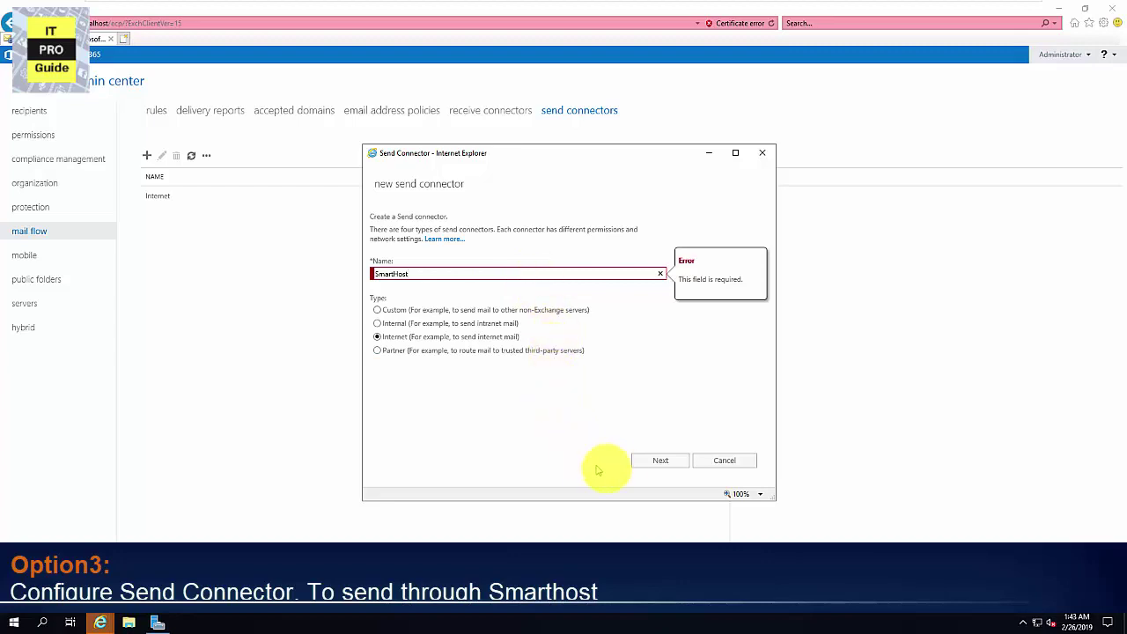
left_click(670, 467)
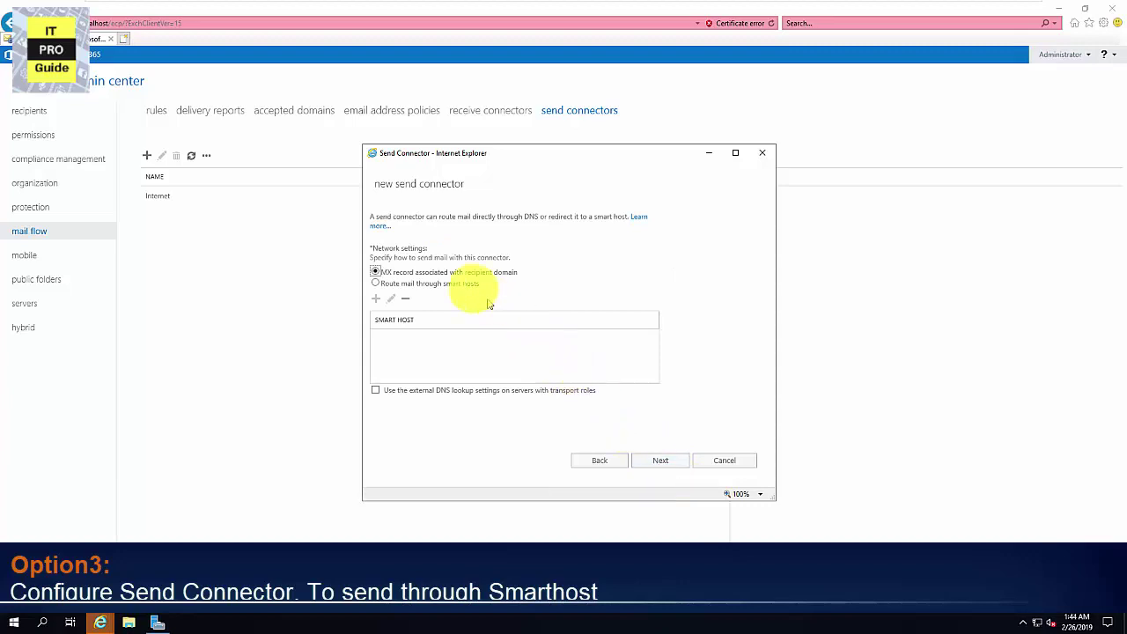
- Choose routing through smart hosts and begin adding a smart host entry
left_click(443, 284)
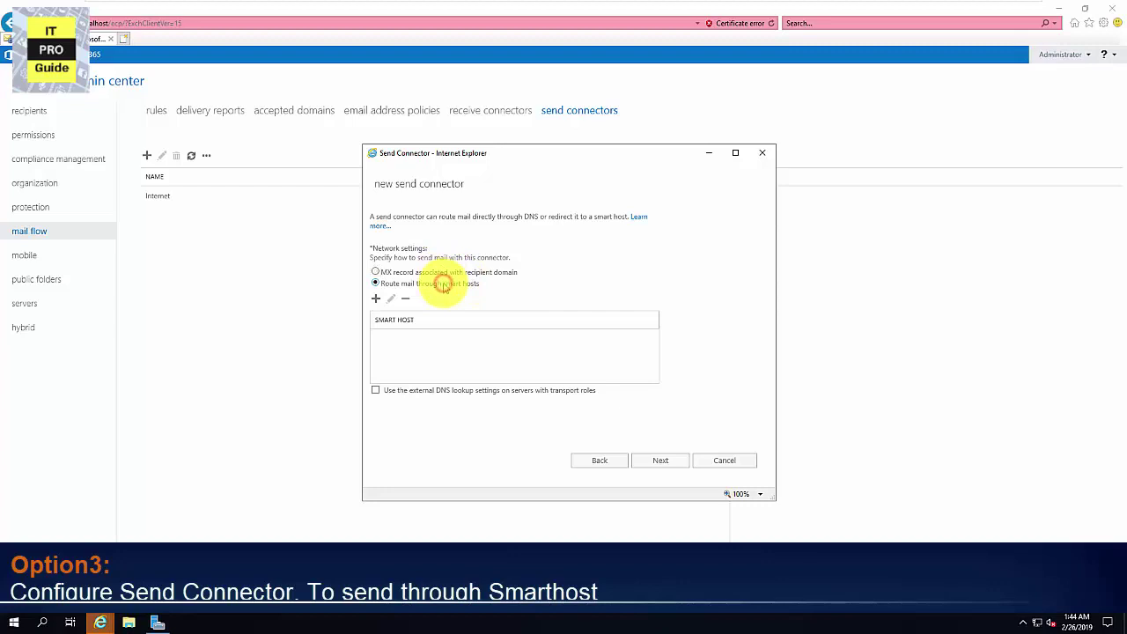
left_click(376, 298)
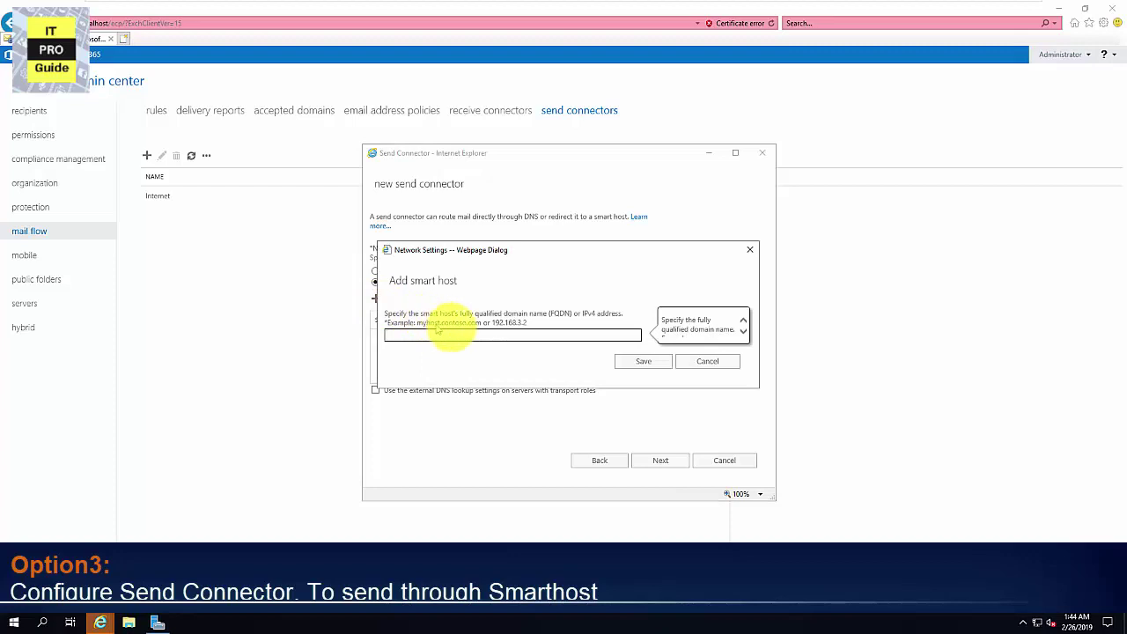
right_click(515, 337)
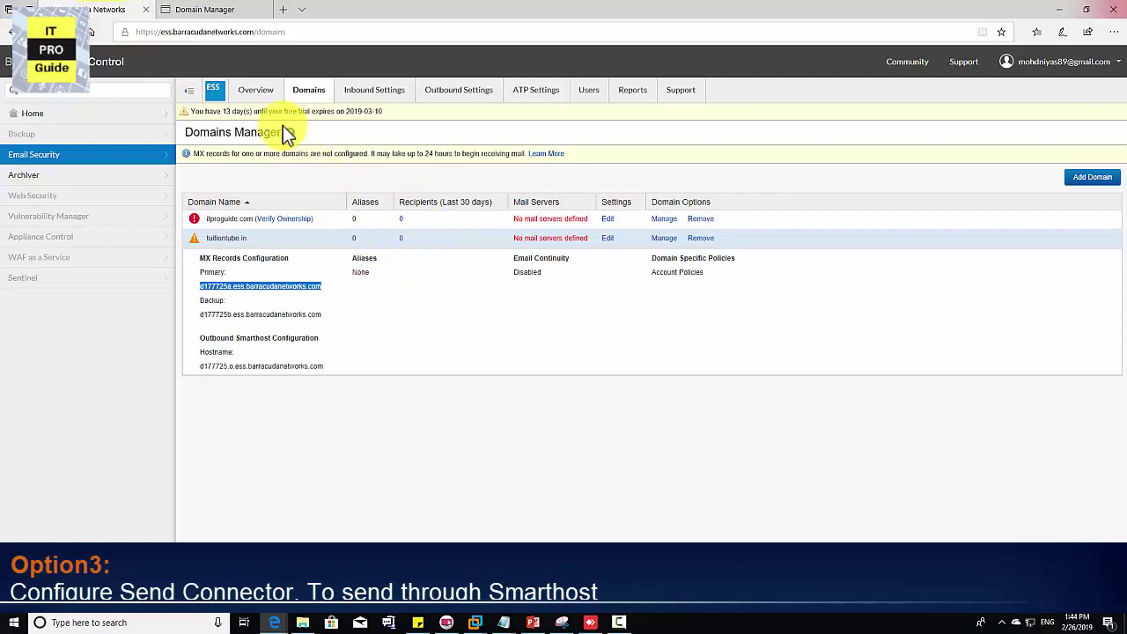
- Copy the outbound smarthost hostname d177725.o.ess.barracudanetworks.com from Barracuda's Domains Manager
right_click(283, 290)
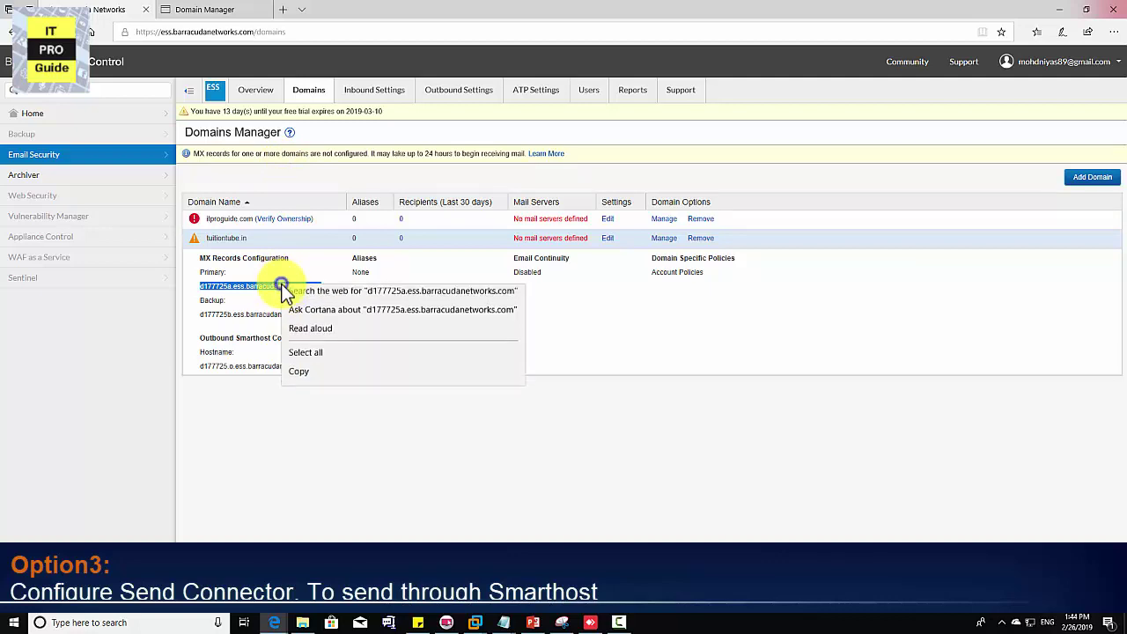
left_click(300, 379)
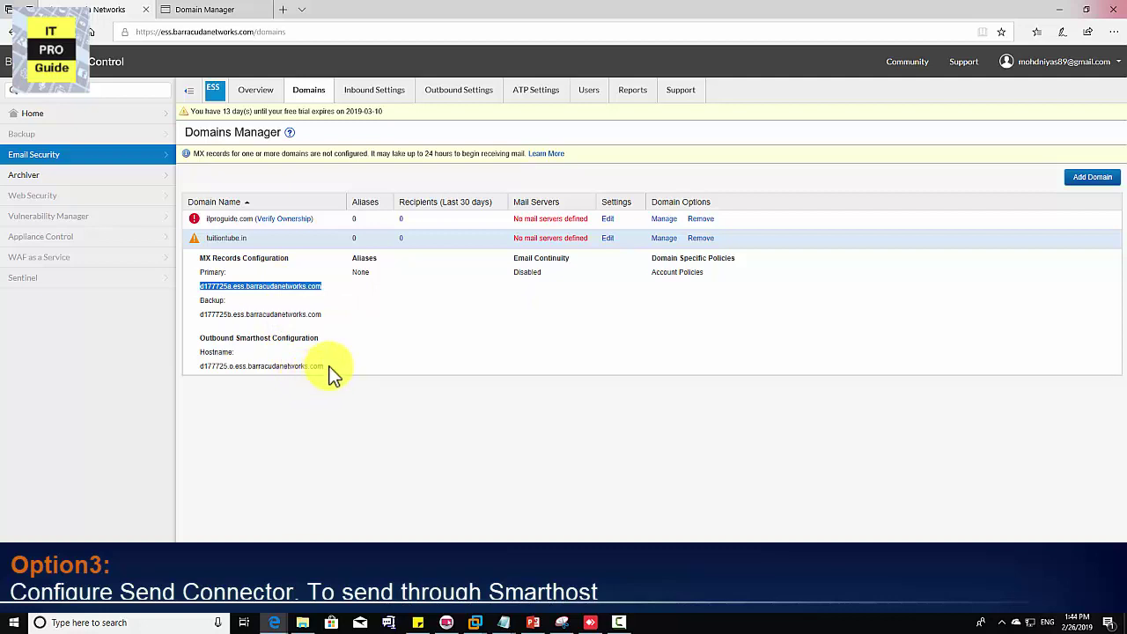
left_click(328, 366)
left_click_drag(317, 369, 273, 372)
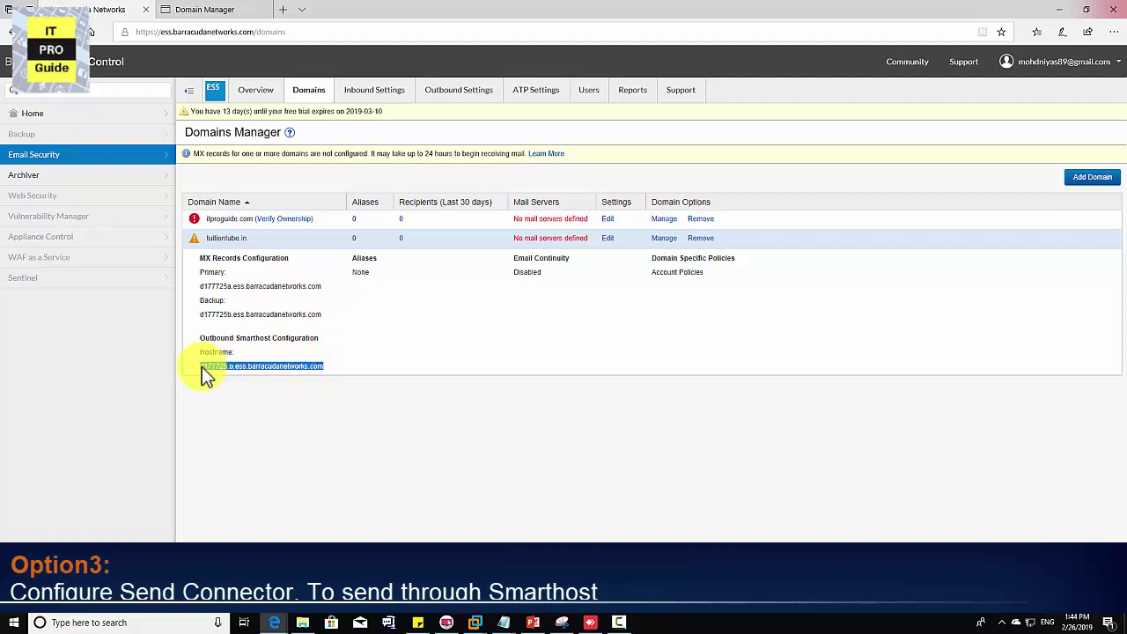
right_click(317, 374)
left_click(347, 464)
left_click(375, 336)
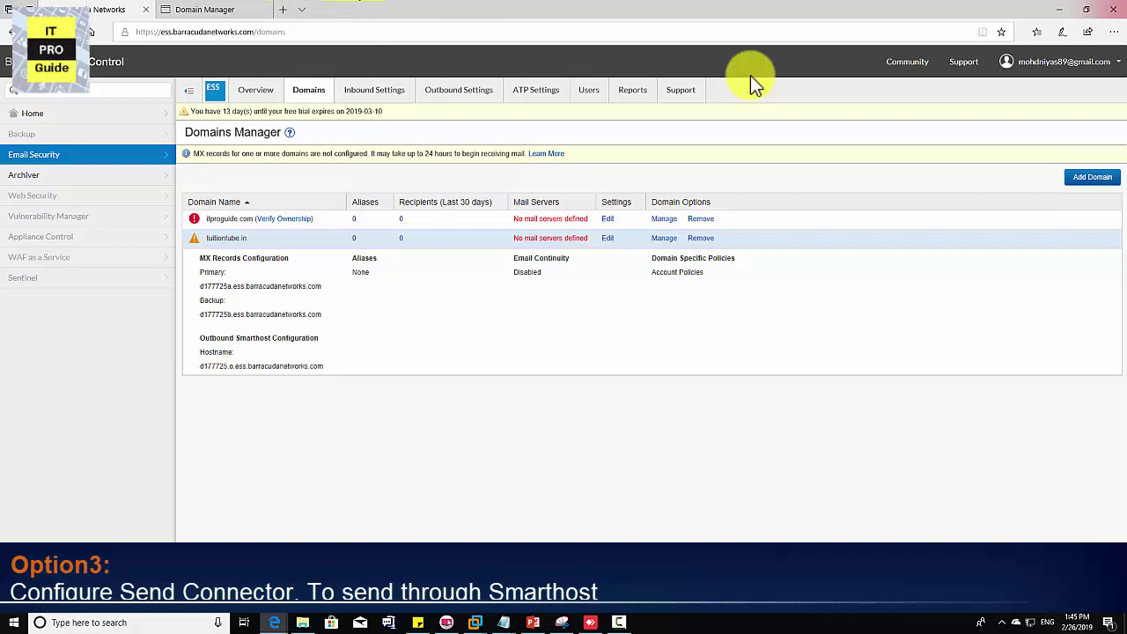
- Add the Barracuda hostname as the SmartHost connector's smart host
left_click(1063, 10)
left_click(483, 325)
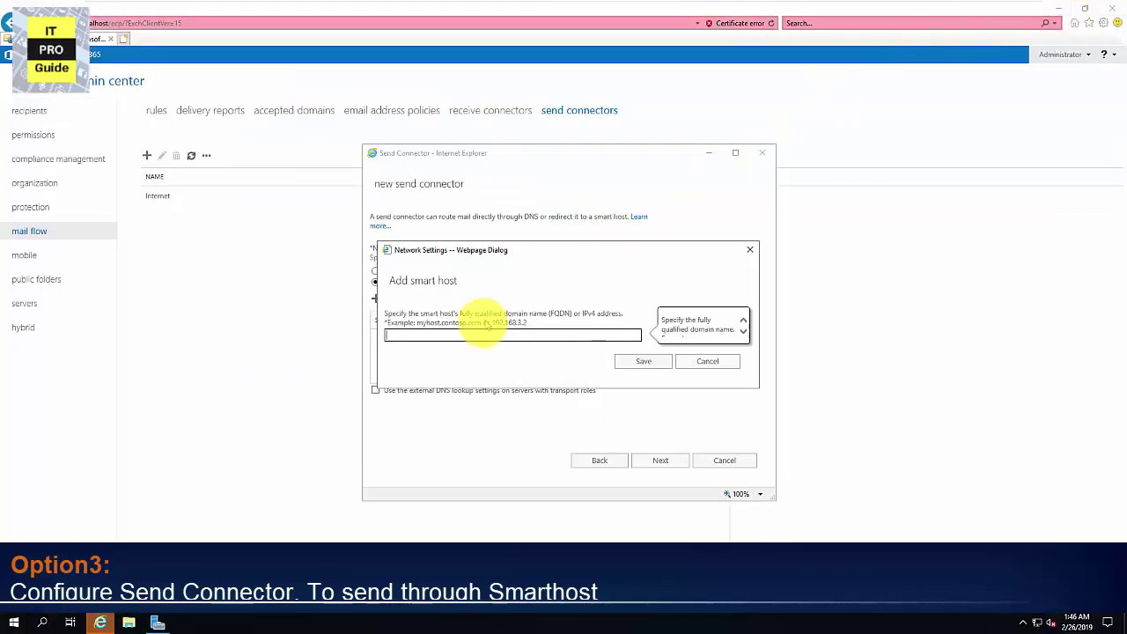
type("c1")
type("77725.c.ess.barracudanetworks.com")
left_click(656, 367)
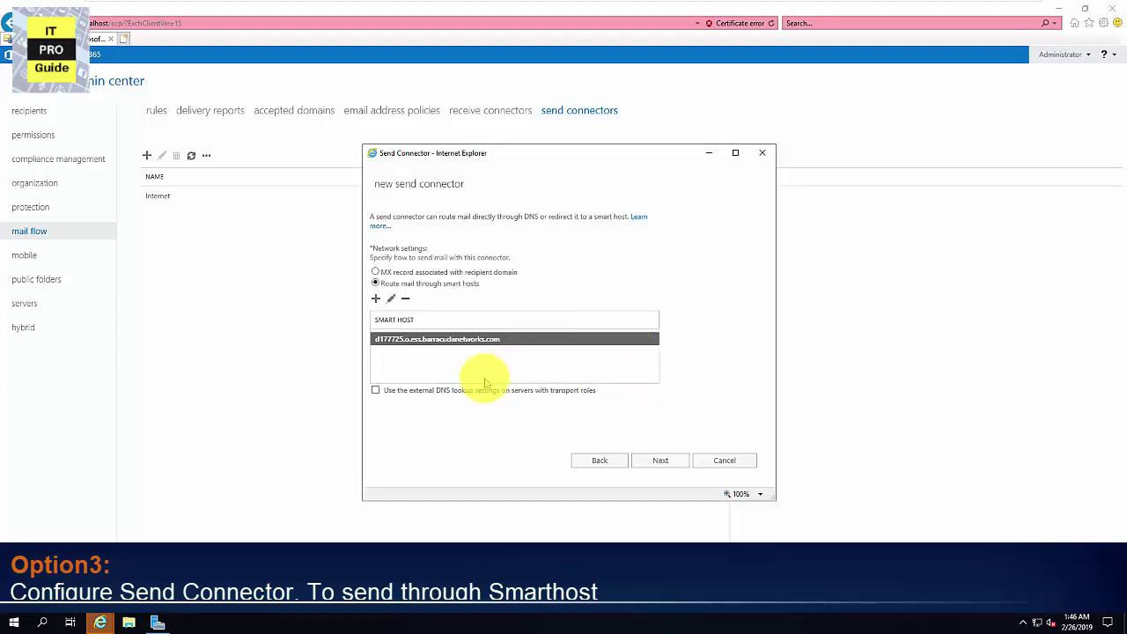
- Require basic authentication only after TLS, entering the smart host user name and password
left_click(660, 459)
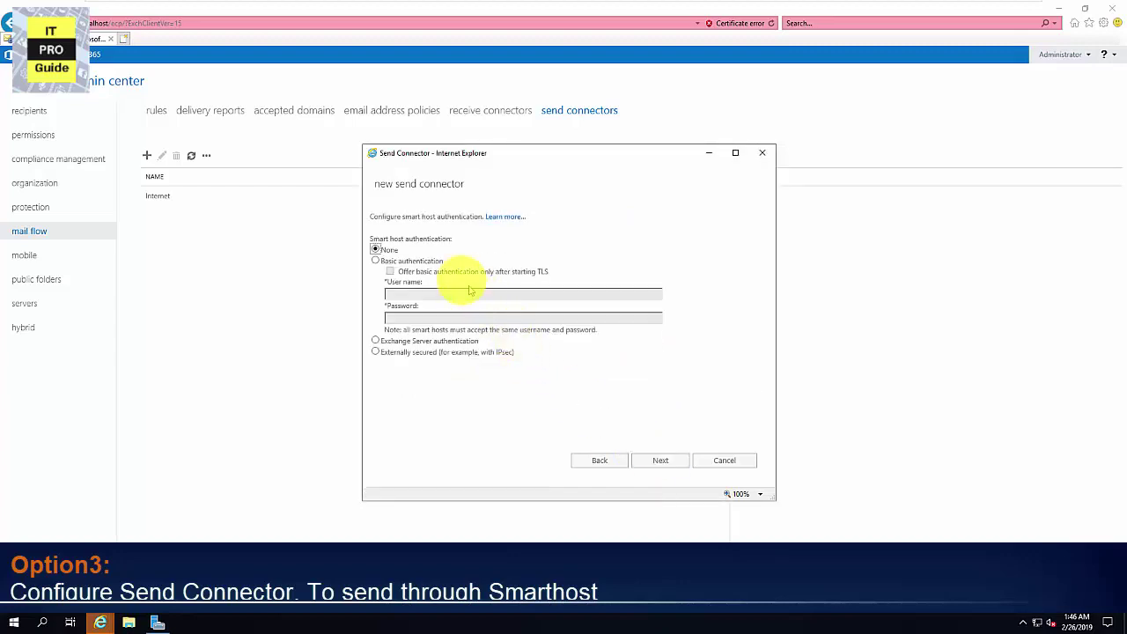
left_click(417, 260)
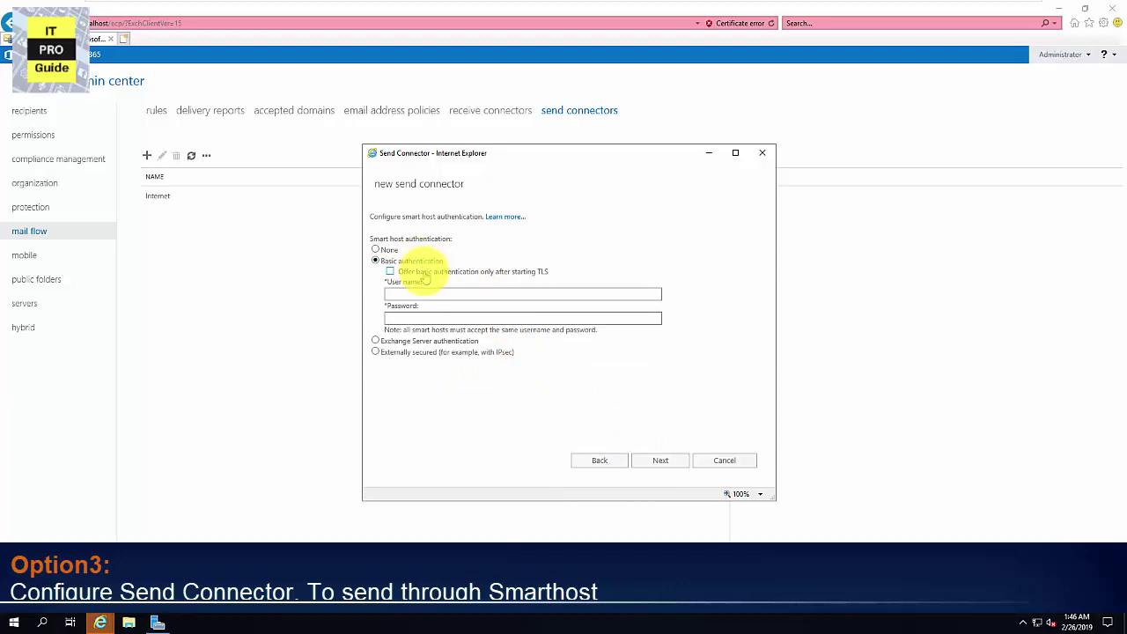
left_click(422, 272)
left_click(426, 293)
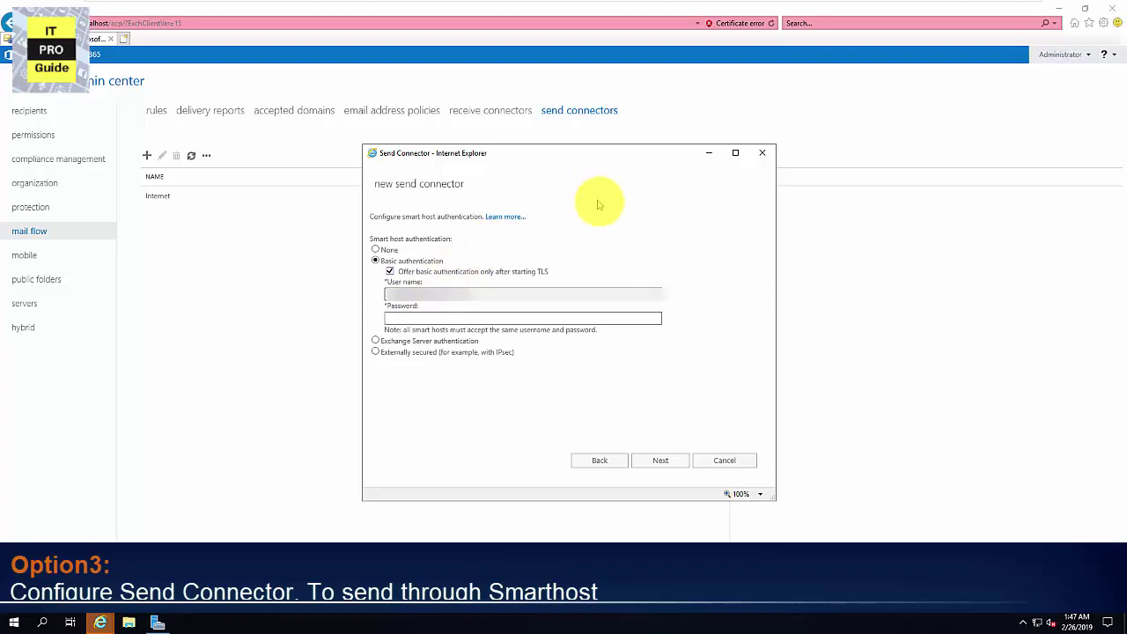
key("ctrl+v")
- Add the all-domains address space '*' with cost 1 to the SmartHost connector
left_click(659, 460)
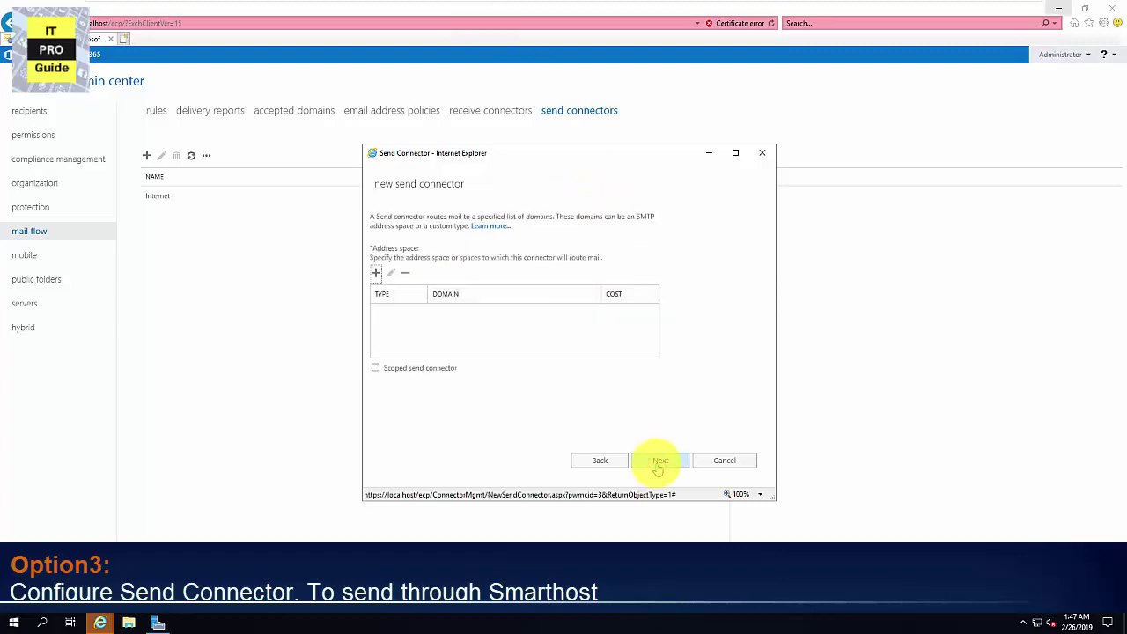
left_click(375, 273)
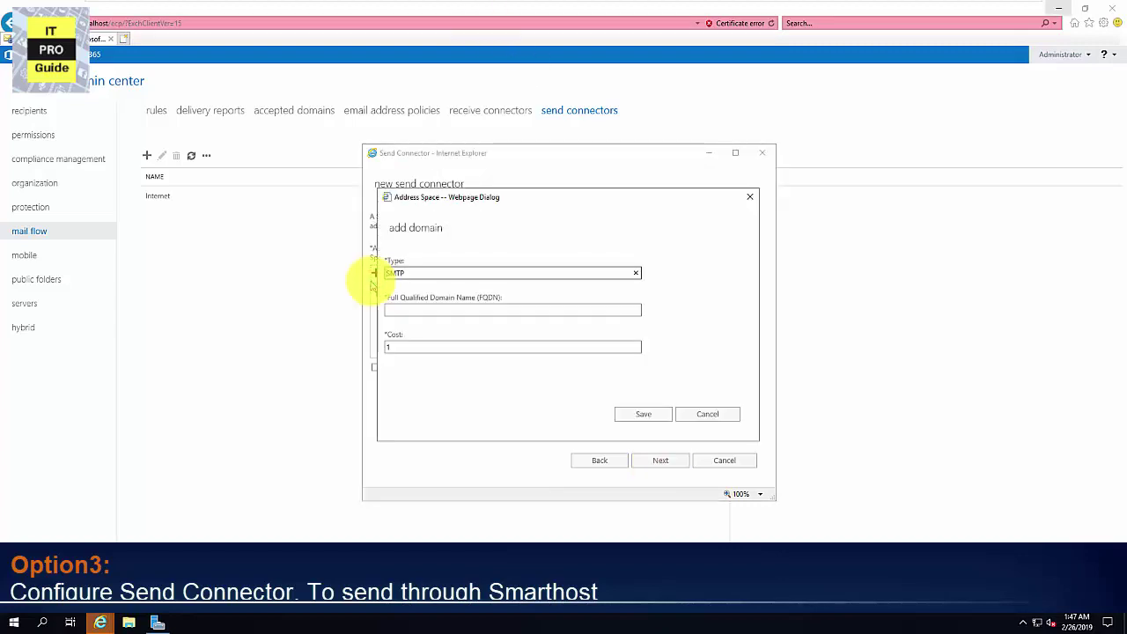
left_click(413, 315)
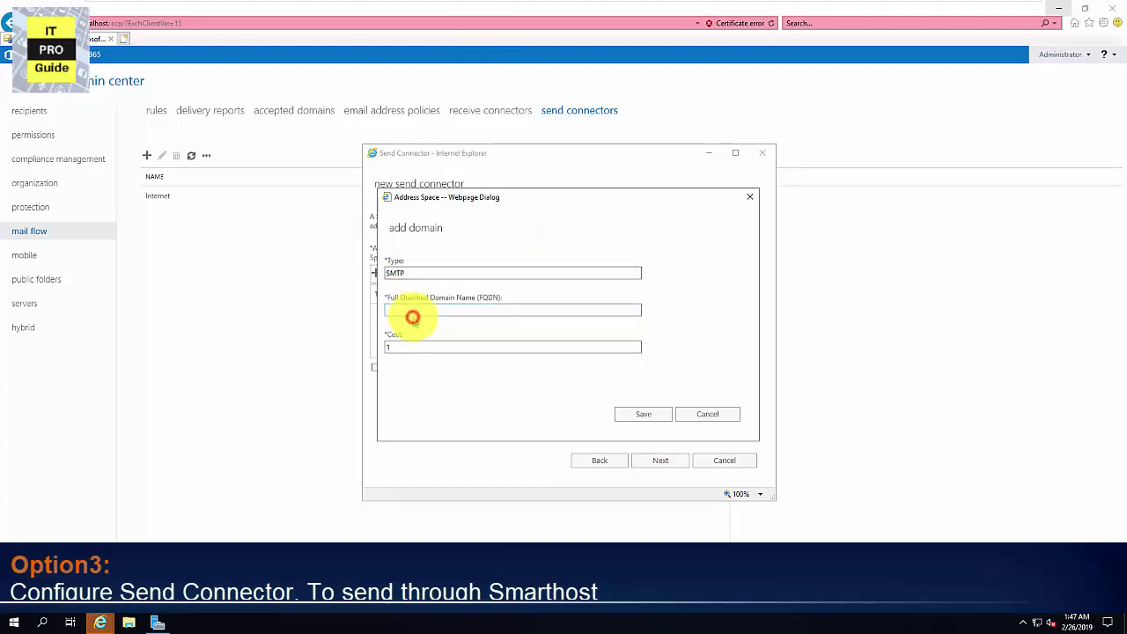
left_click(414, 312)
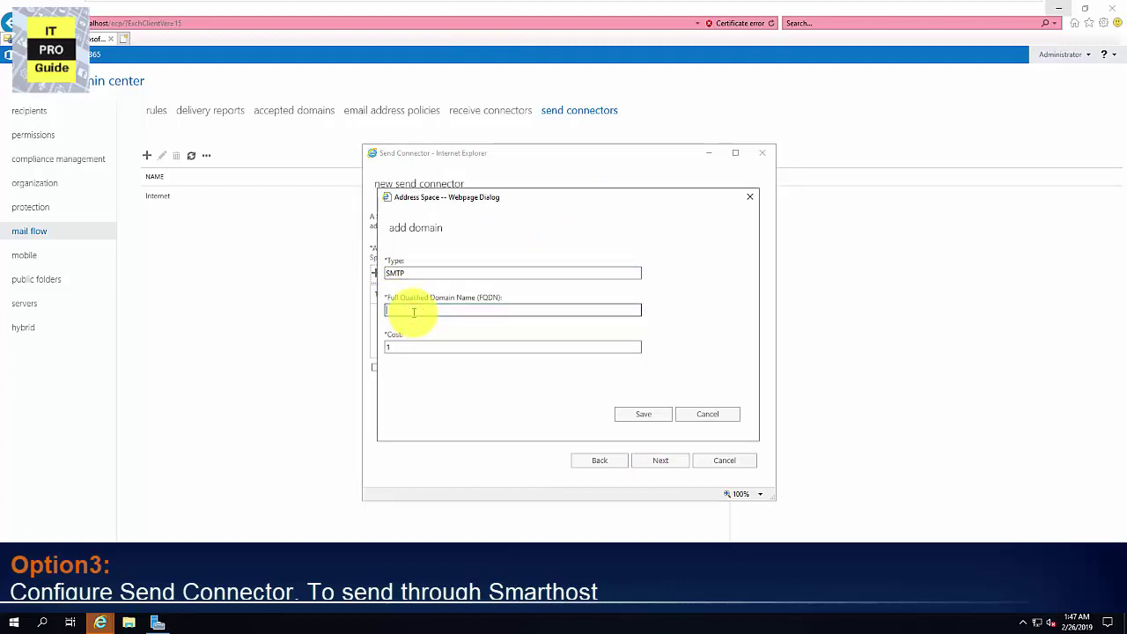
left_click(643, 414)
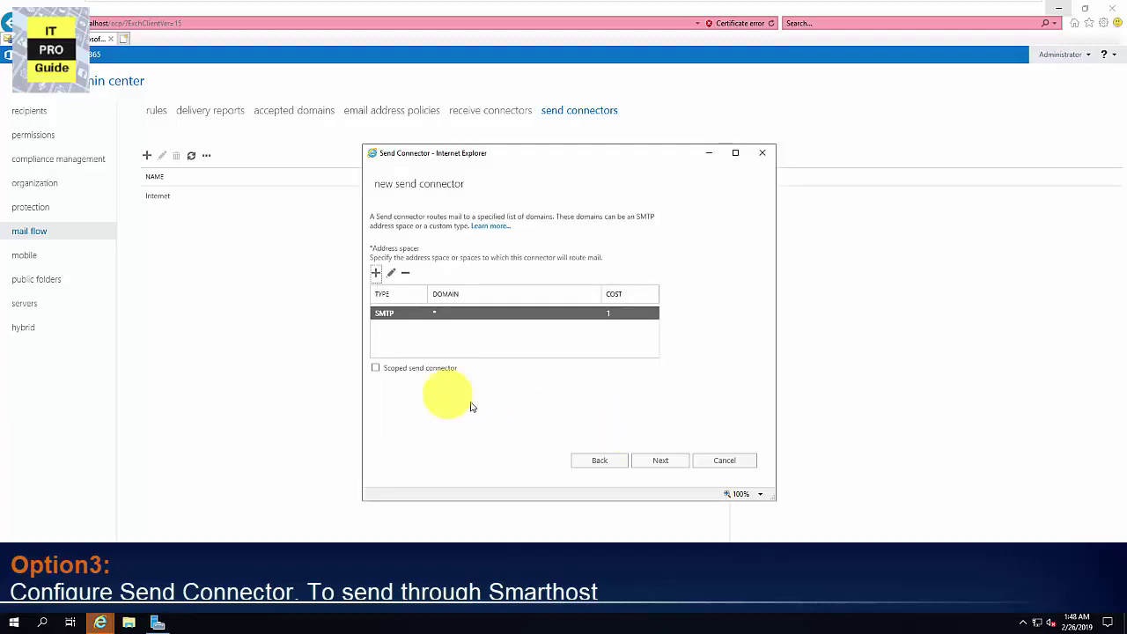
- Choose EXC2019 as the source server and finish creating the SmartHost connector
left_click(667, 460)
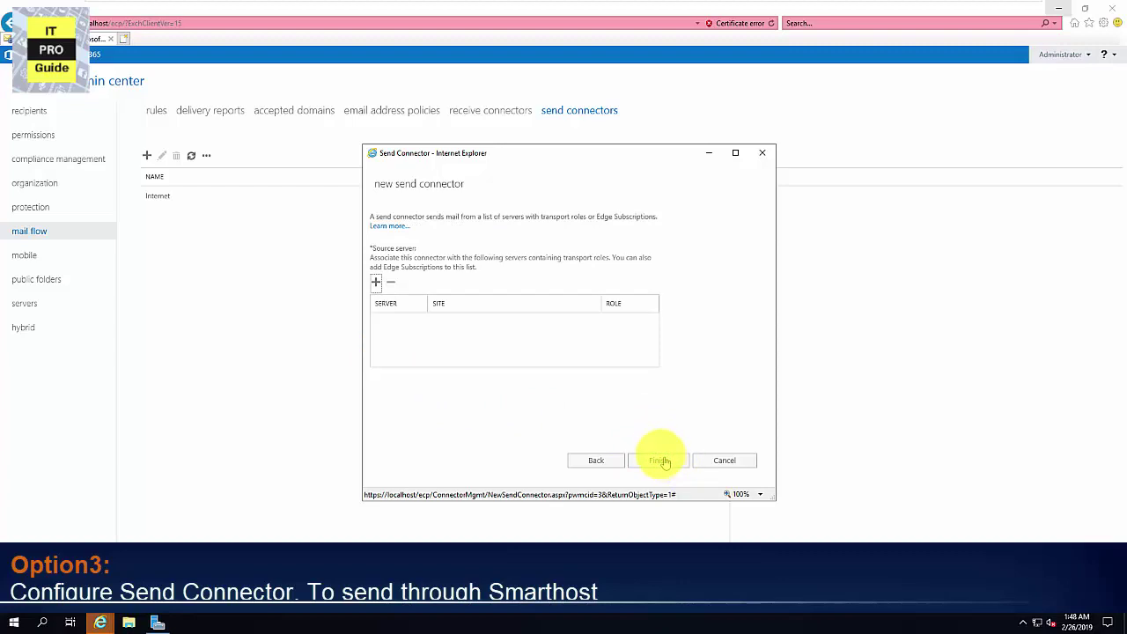
left_click(375, 283)
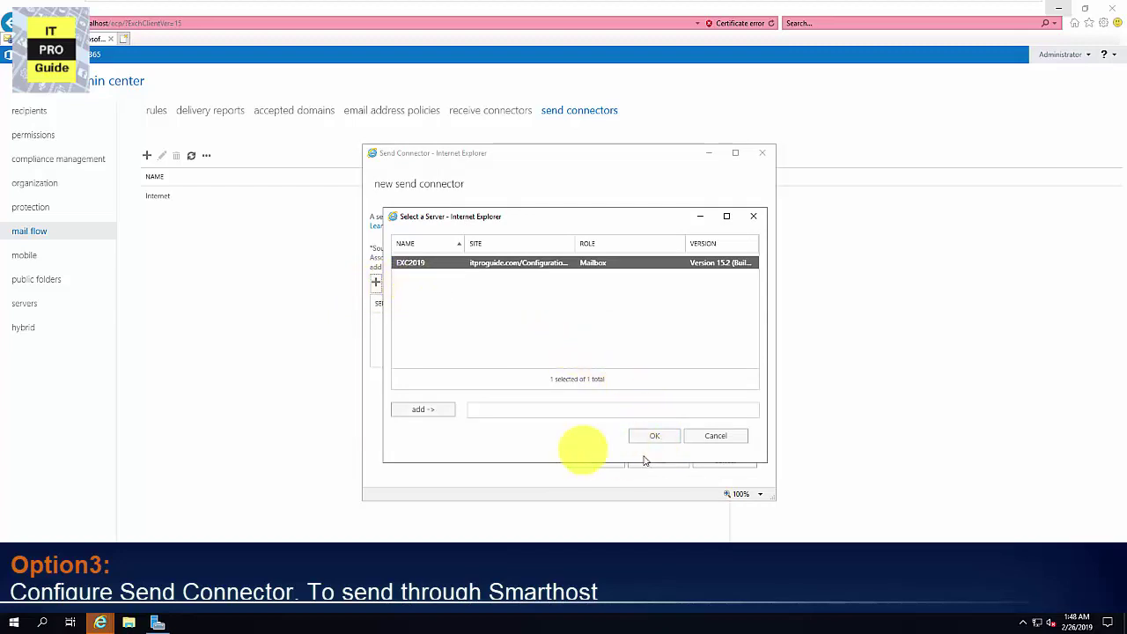
left_click(450, 410)
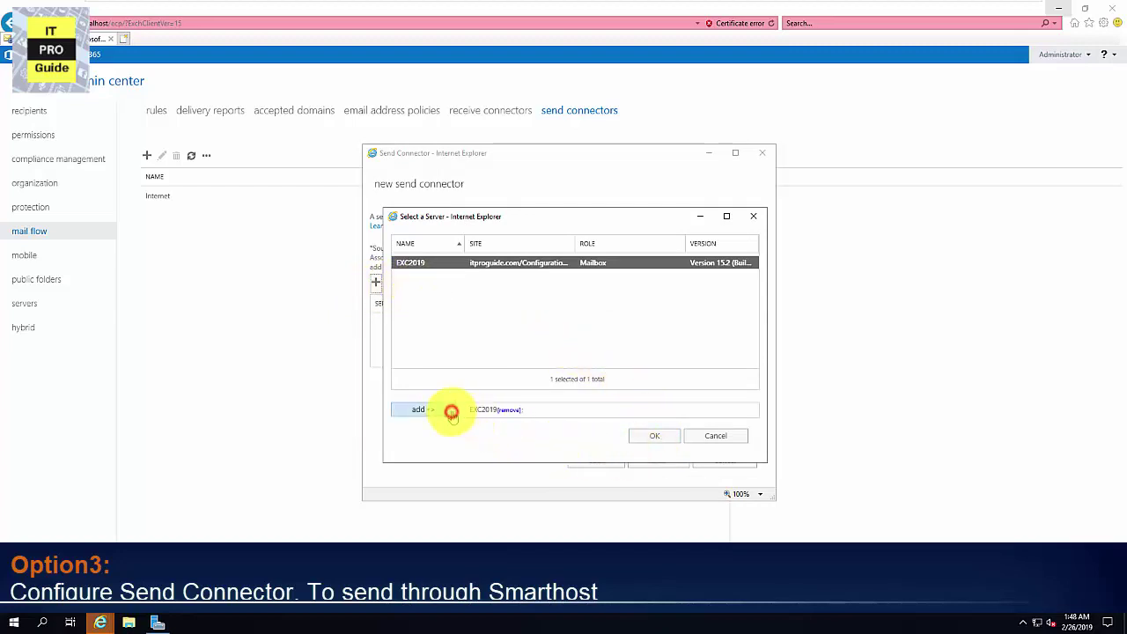
left_click(646, 435)
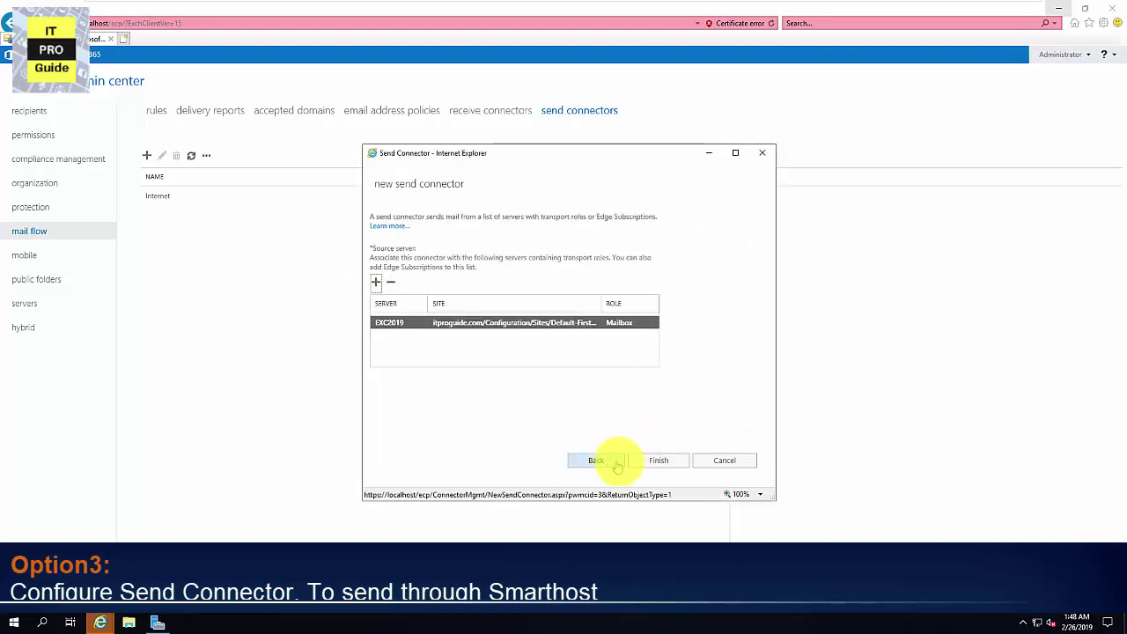
left_click(641, 462)
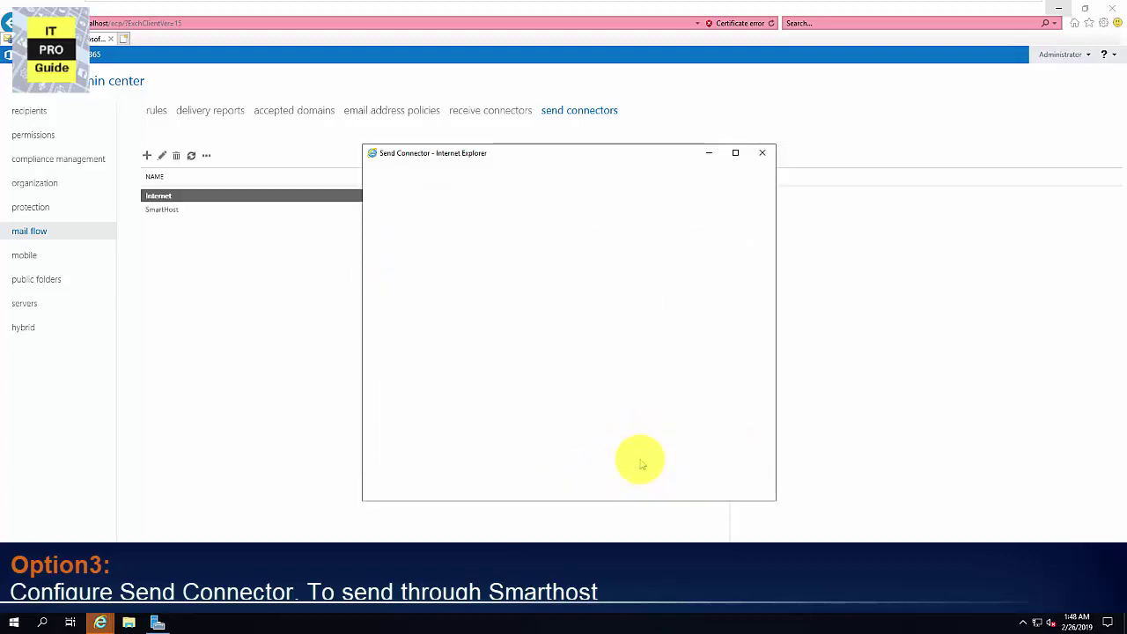